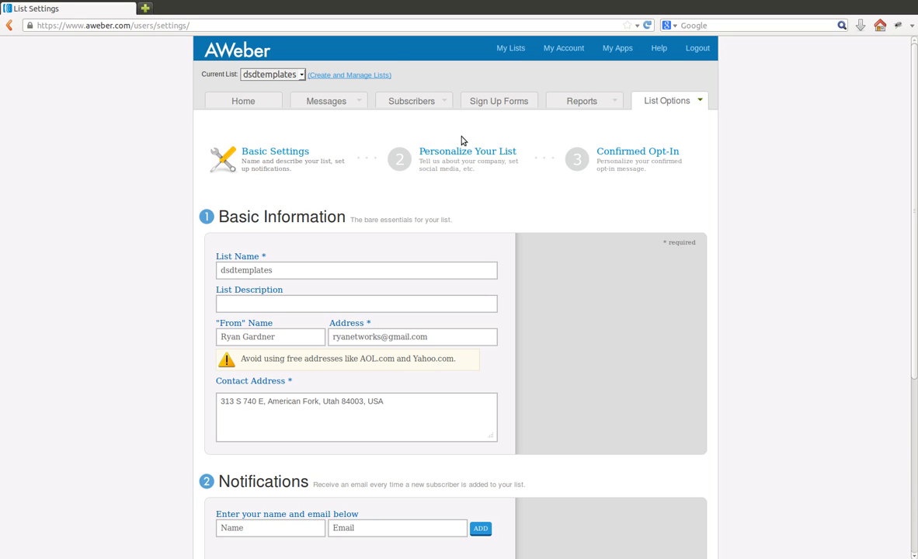
Step: Create a new mailing list from list management and review its basic information and notification settings
click(357, 75)
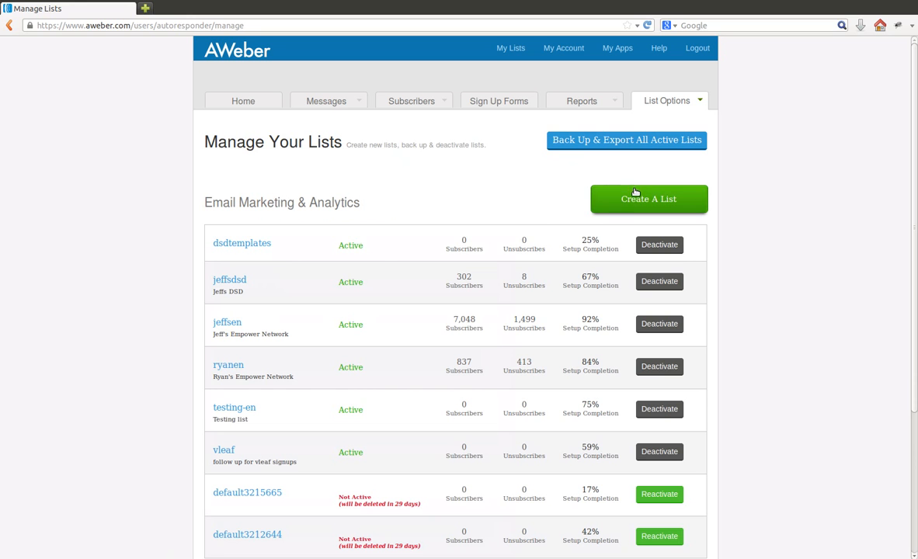
click(656, 201)
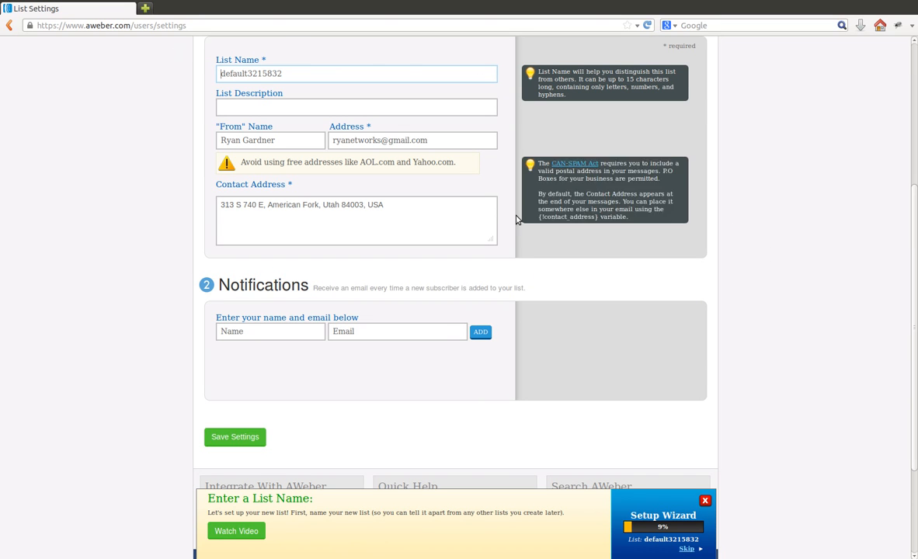
scroll(268, 264, down, 1)
click(286, 285)
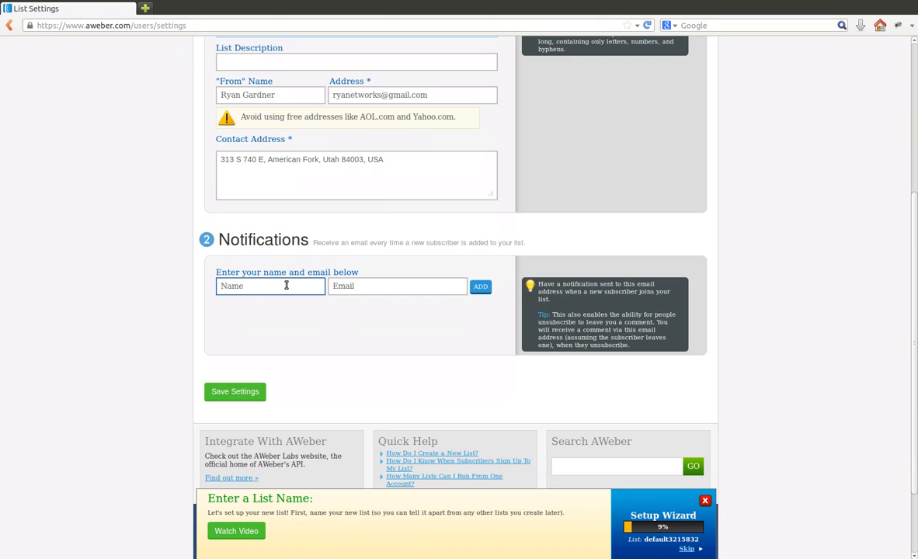
click(748, 313)
scroll(749, 311, up, 2)
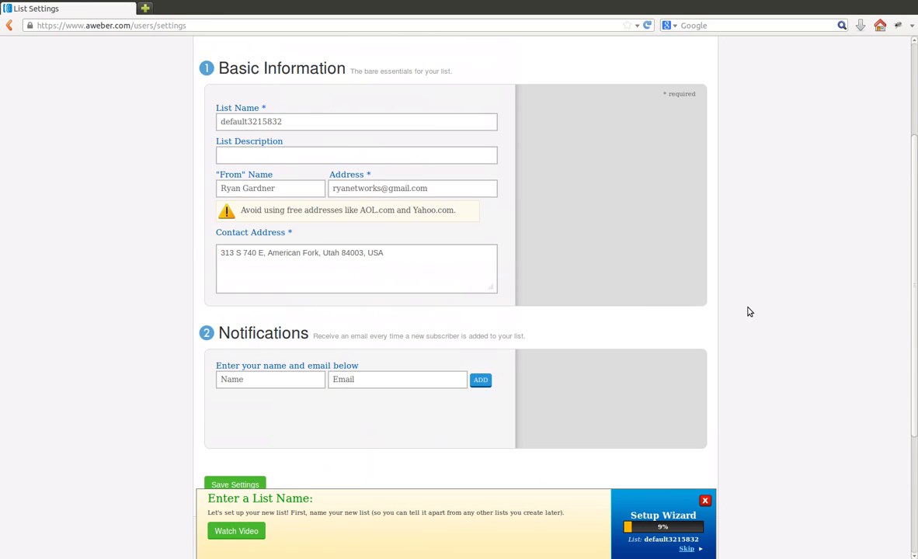
scroll(750, 311, up, 3)
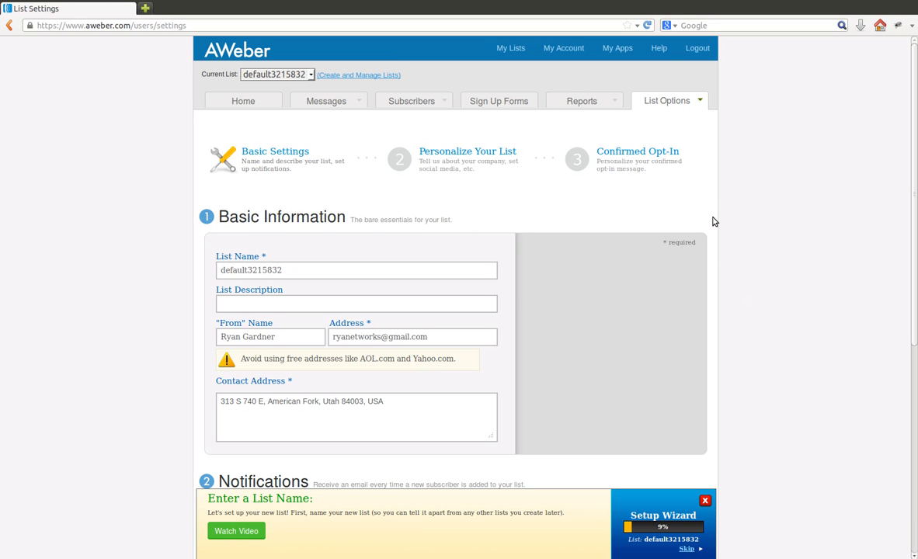
Step: Turn off the Confirmed Opt-In requirement for web forms in the new list's options
mouse_move(678, 104)
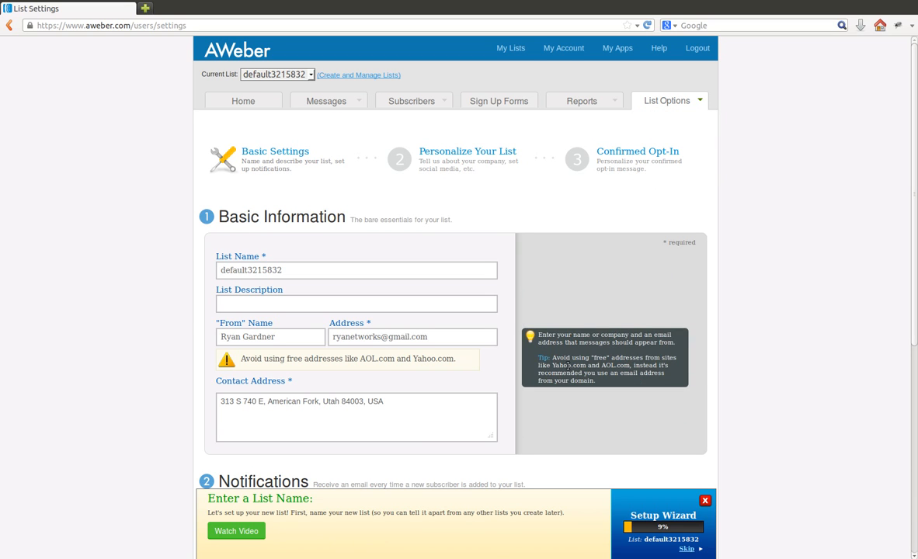
click(625, 155)
scroll(738, 260, down, 4)
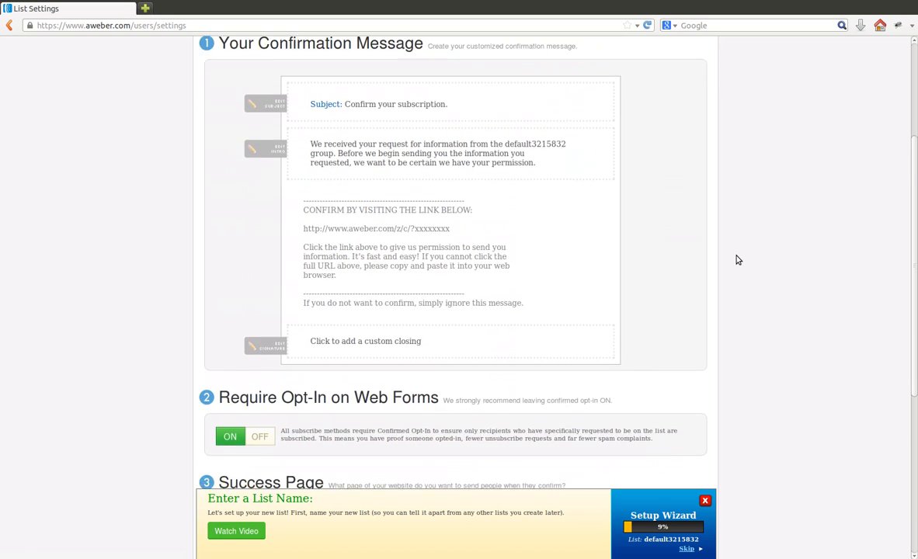
scroll(737, 261, down, 2)
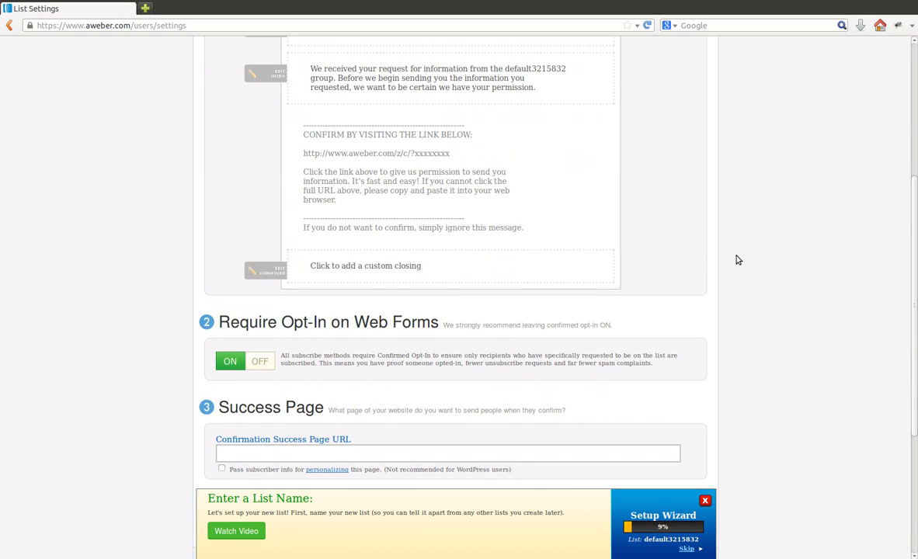
click(260, 362)
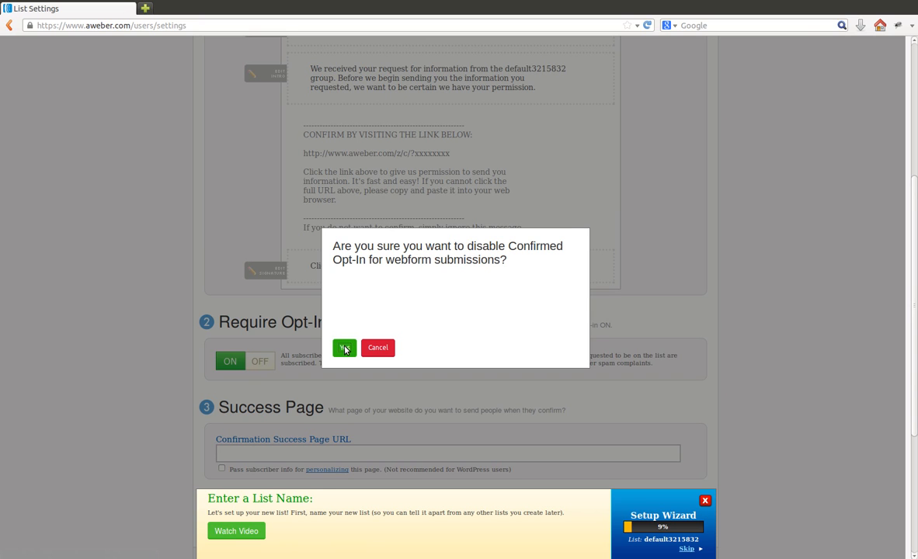
click(345, 348)
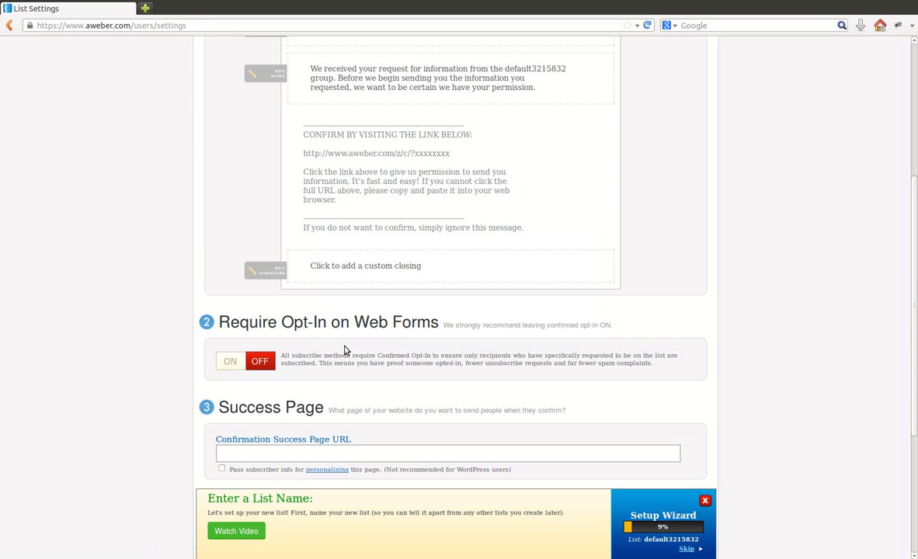
Step: Create the list's first sign-up form with the default design and proceed to its settings
scroll(344, 349, up, 3)
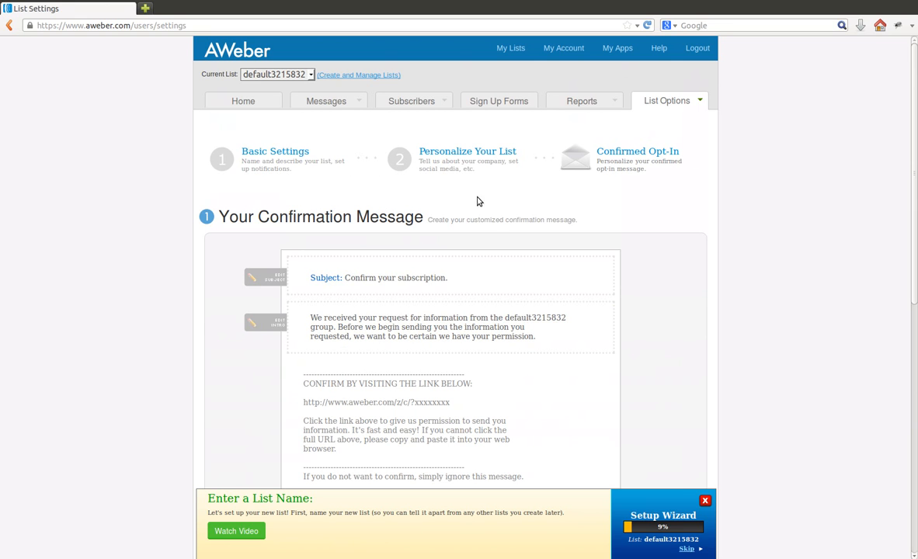
click(500, 104)
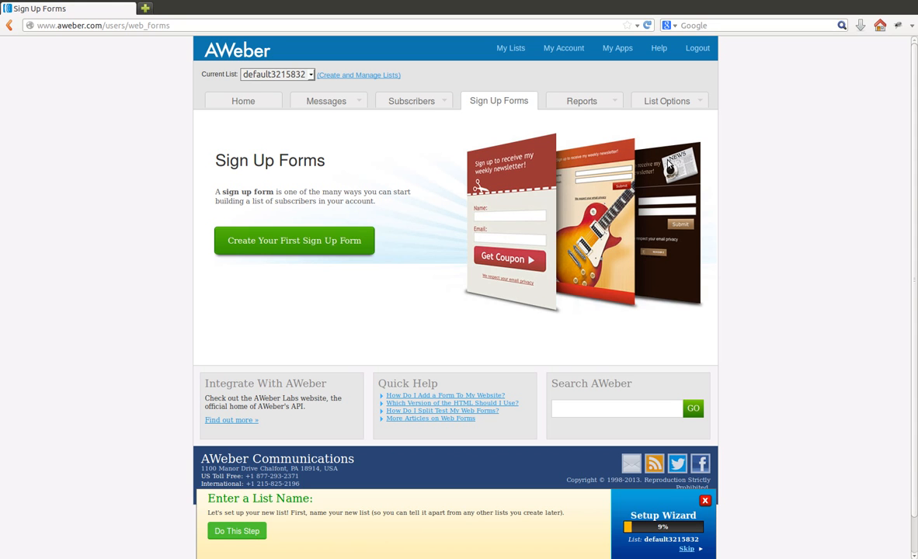
click(305, 247)
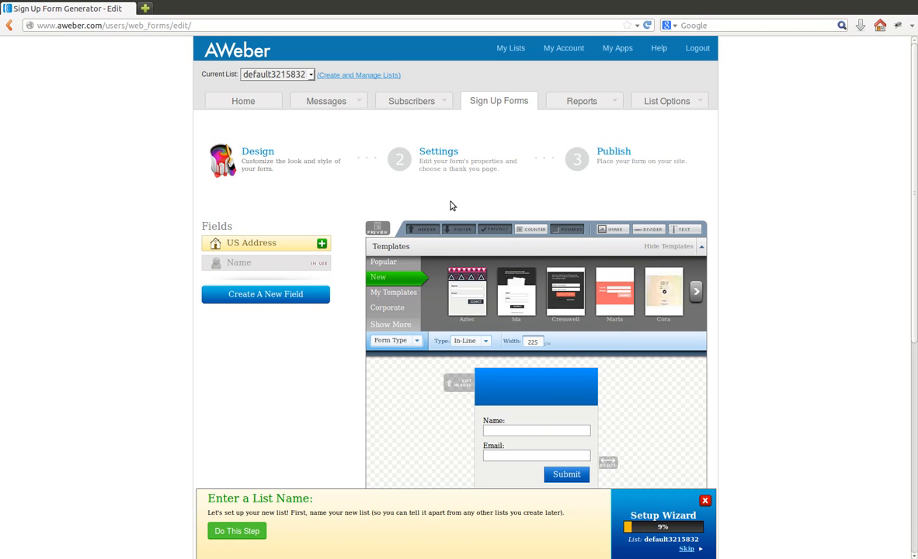
scroll(448, 204, down, 5)
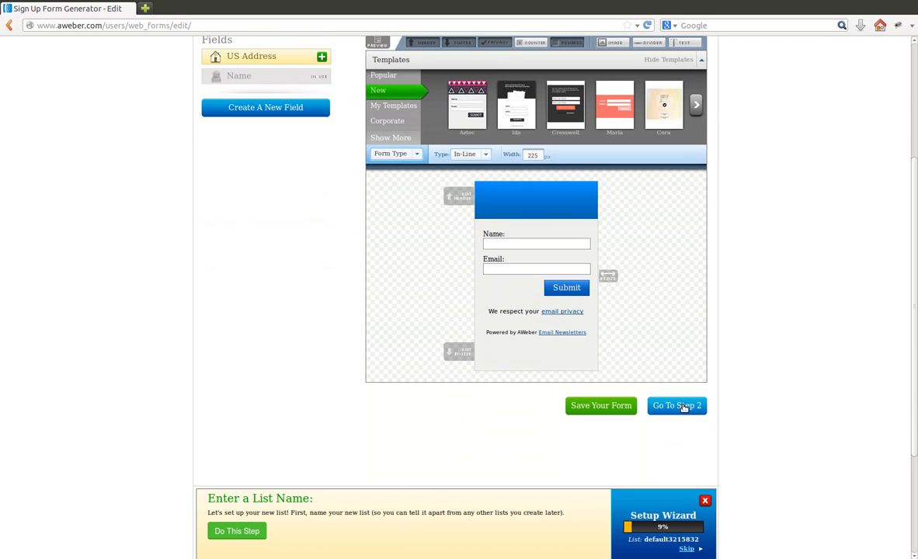
click(683, 407)
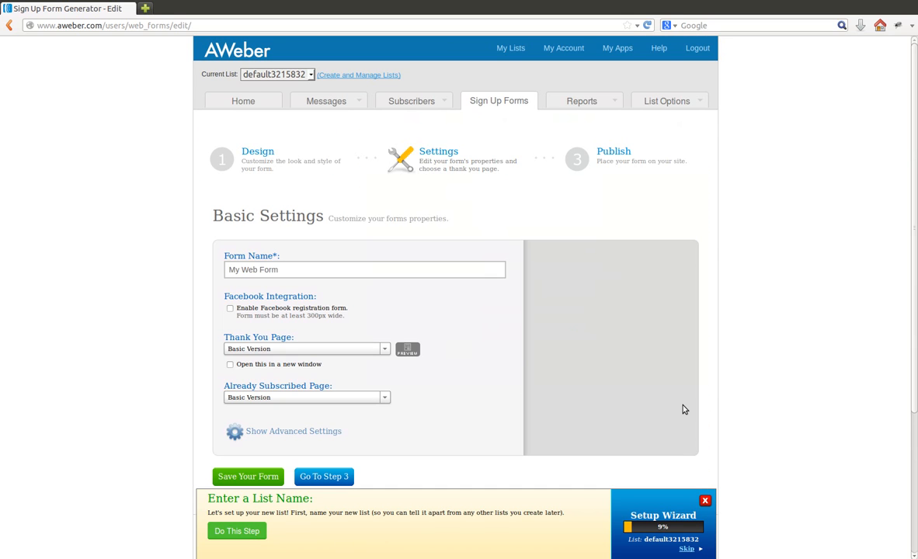
Step: Name the sign-up form D$ Domination Leads
click(320, 269)
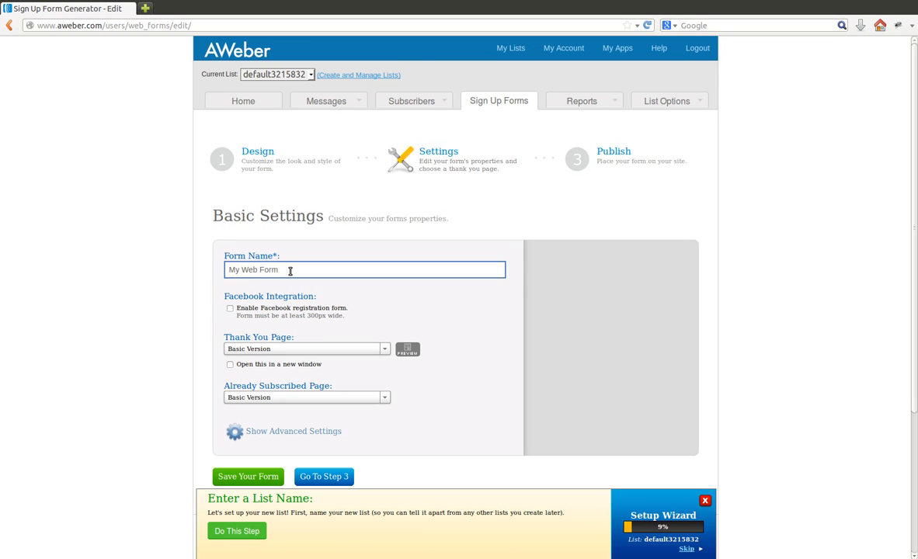
drag(292, 269, 222, 271)
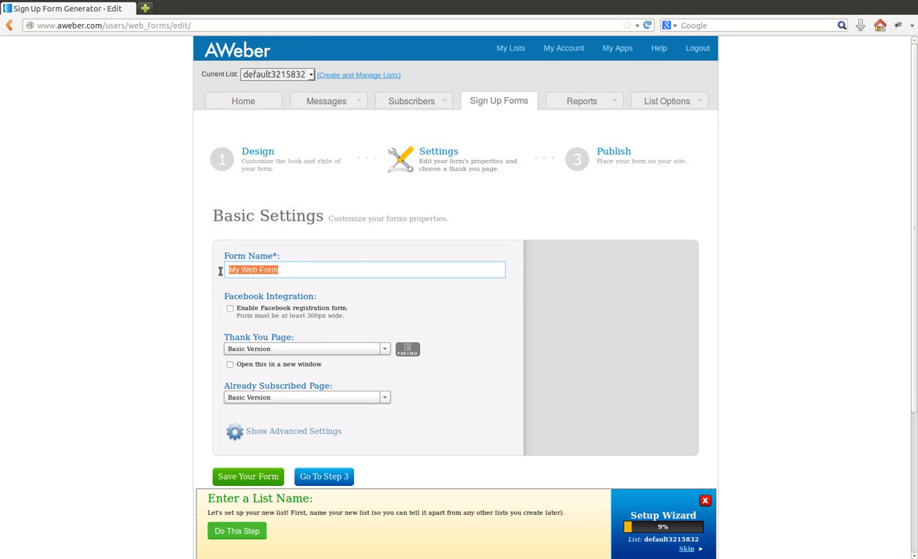
text(D$ Domi)
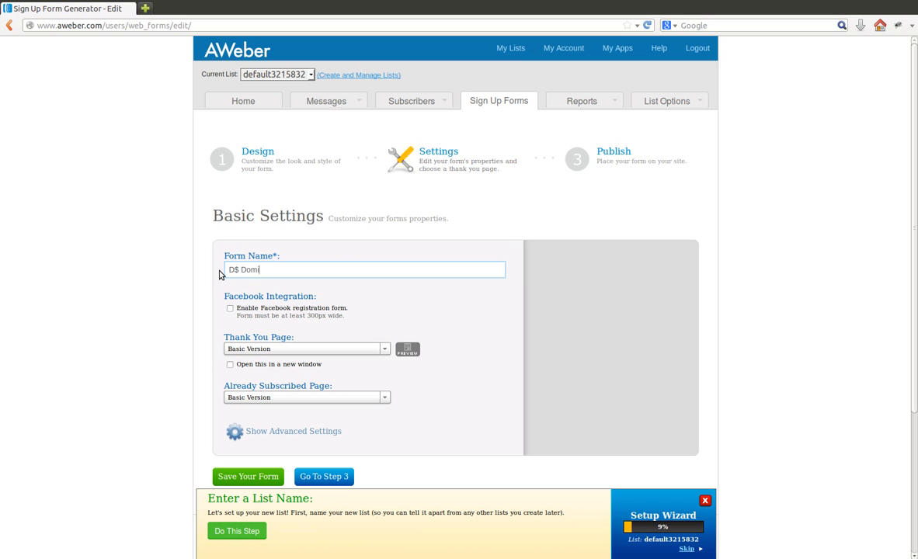
text(nation Leads)
click(754, 268)
scroll(752, 271, down, 2)
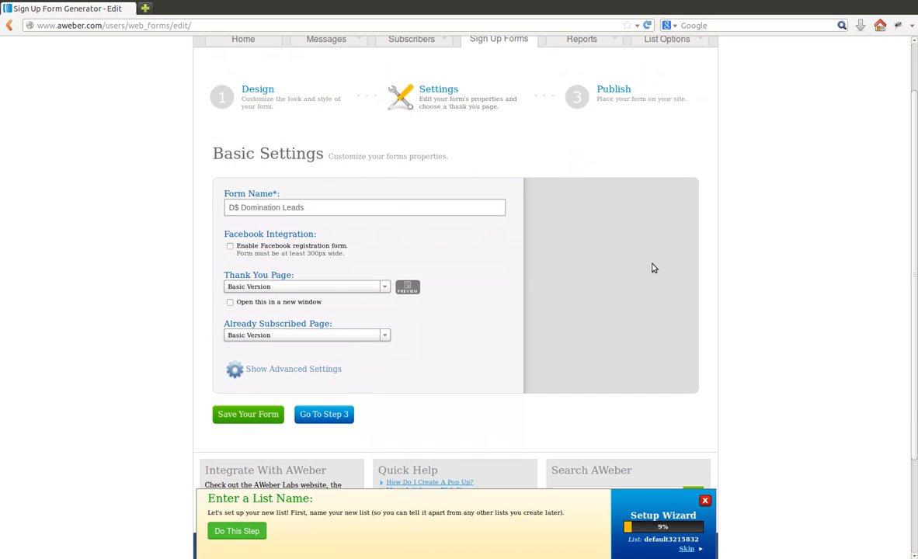
click(383, 287)
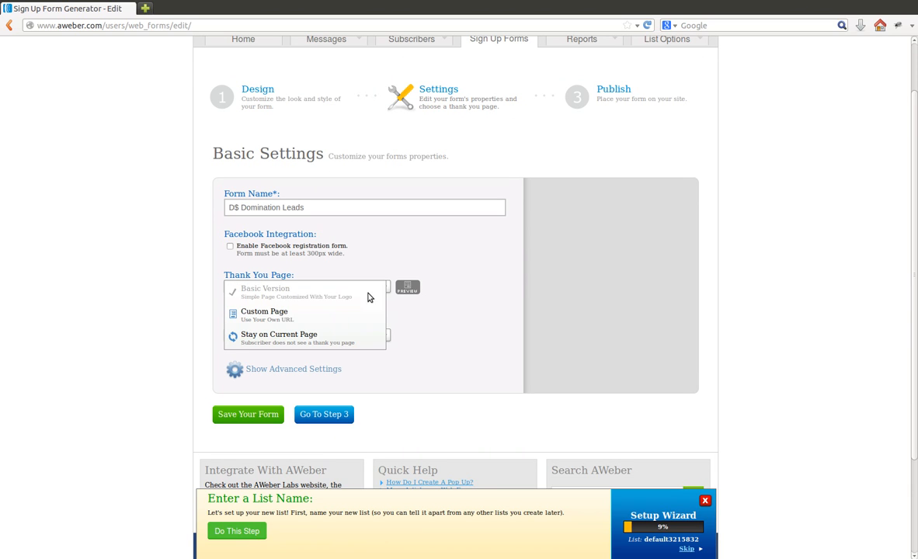
click(327, 314)
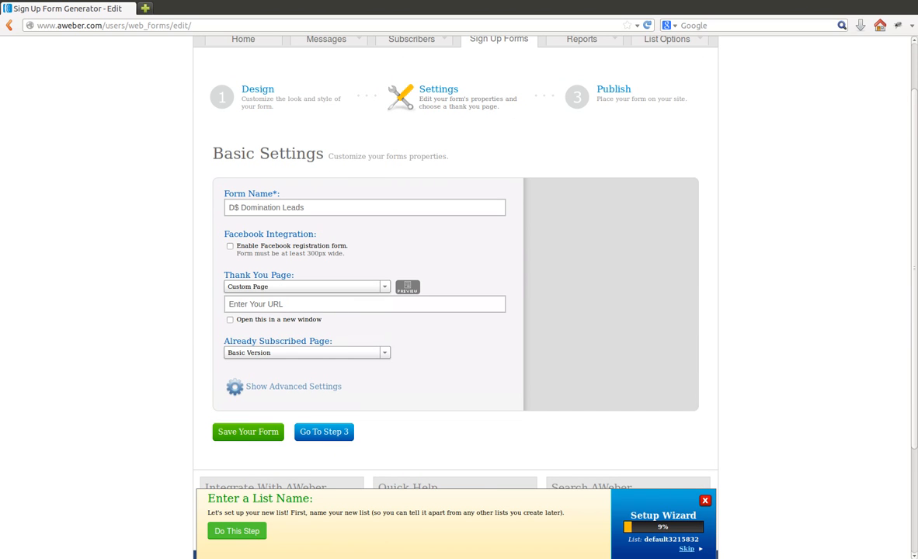
click(343, 302)
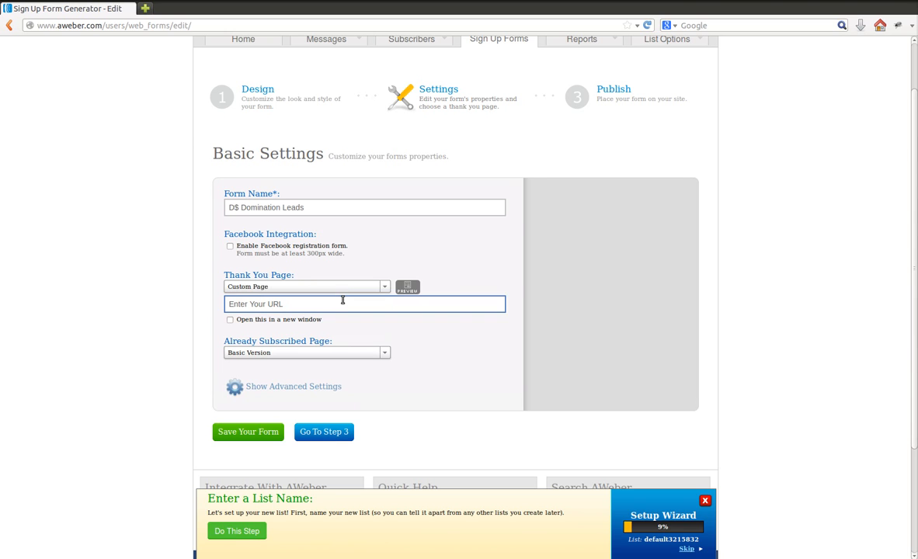
key(ctrl+a)
text(http://system3steps.com/dsthankyou.php?aid=Bigpayout)
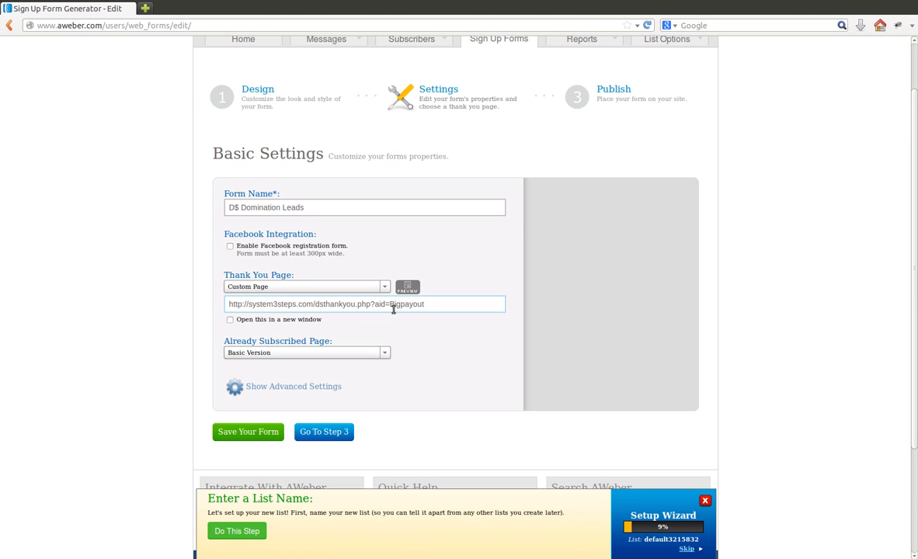
drag(390, 305, 433, 304)
text(jerry)
Step: Set the already-subscribed page to Custom Page with the same URL as the thank-you page
key(ctrl+a)
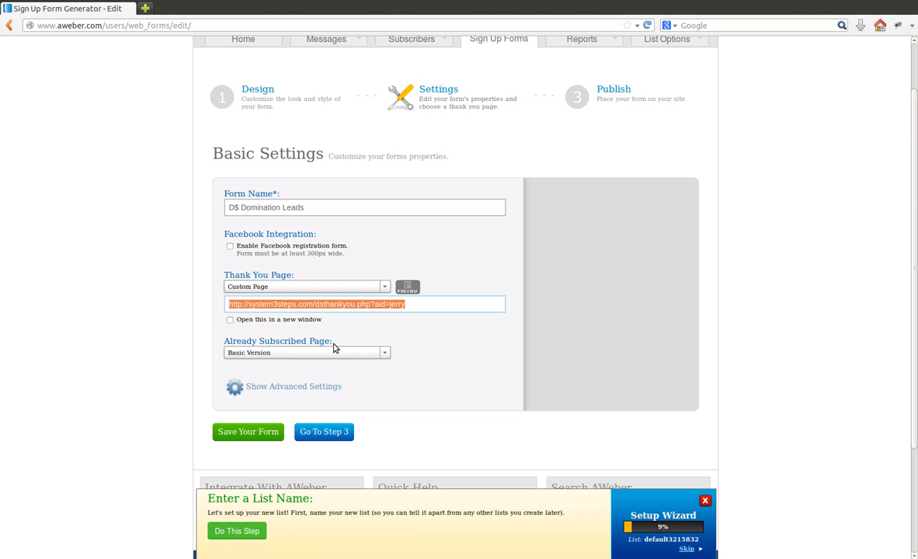
click(386, 353)
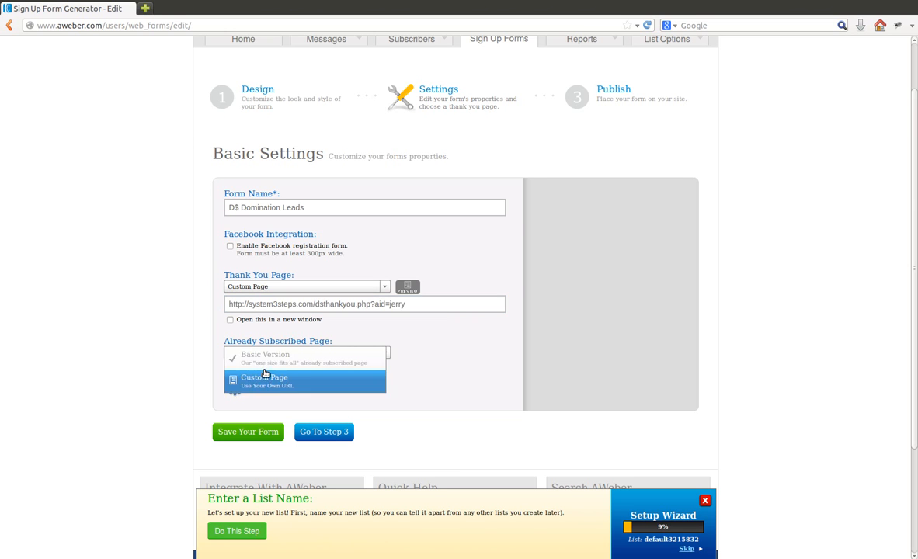
click(244, 376)
text(http://system3steps.com/dsthankyou.php?aid=jerry)
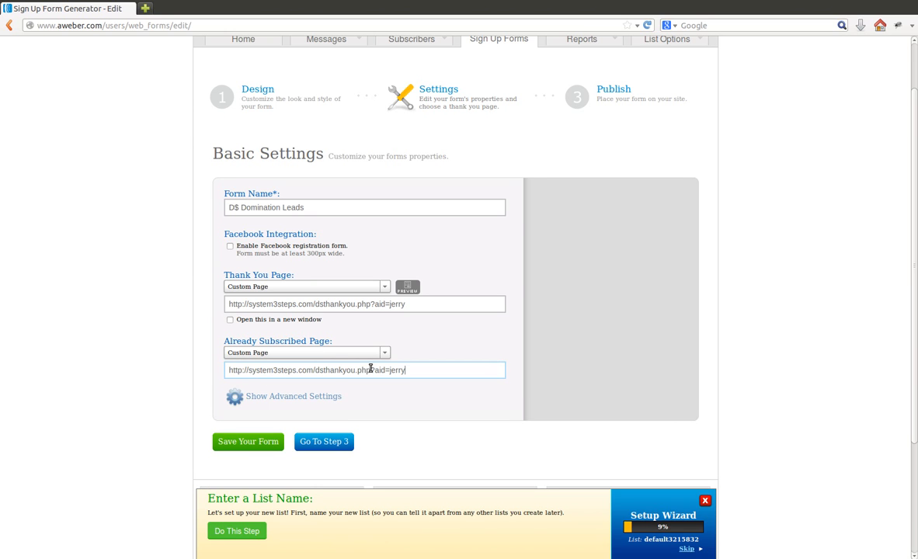
click(171, 313)
Step: Enable forwarding subscriber information to the thank-you page in the advanced settings and save the form
scroll(175, 312, down, 2)
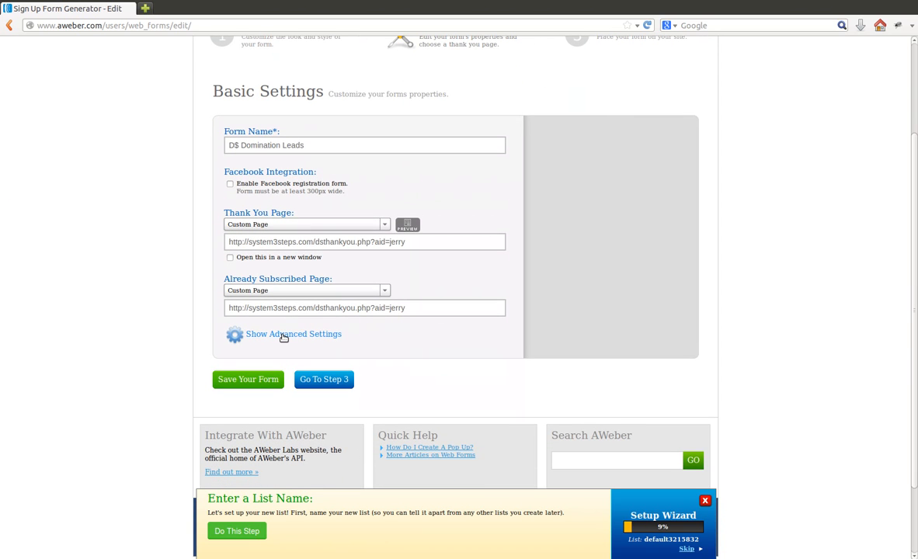
click(284, 336)
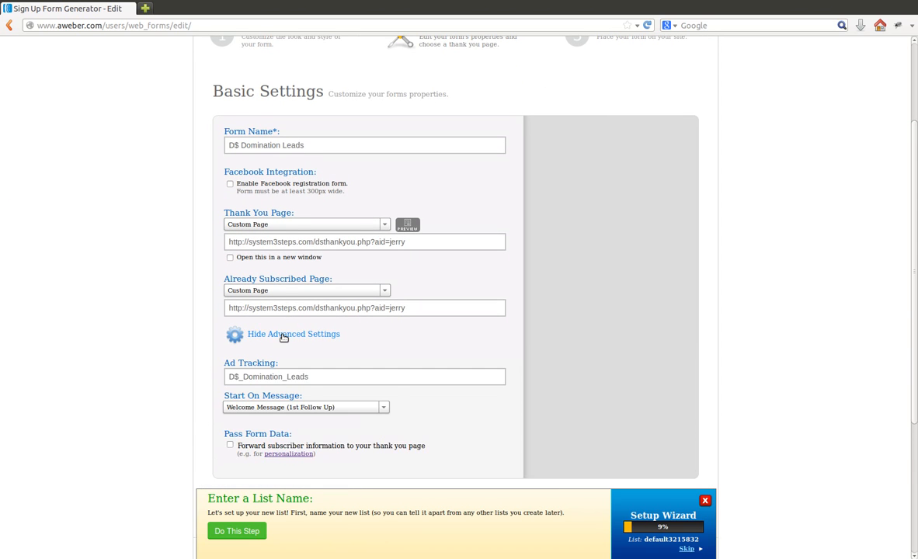
scroll(283, 339, down, 1)
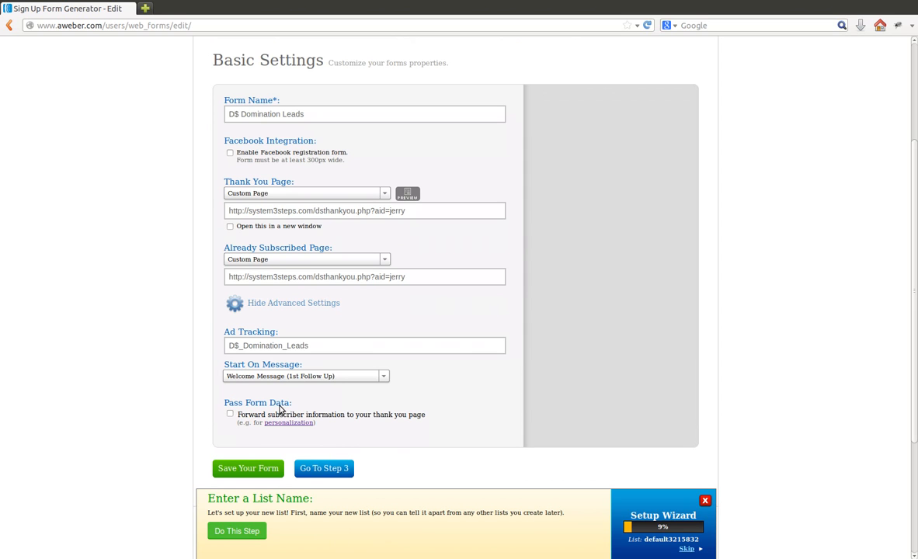
click(230, 414)
click(261, 468)
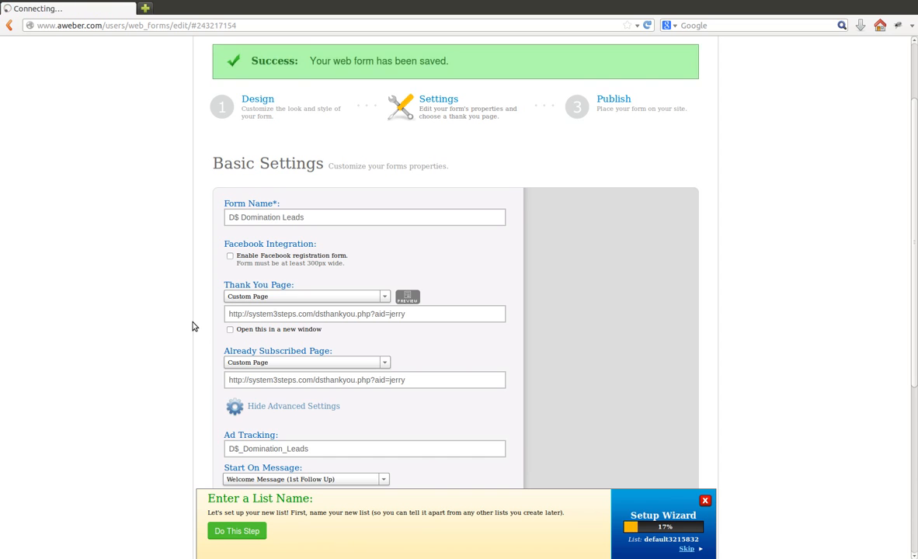
Step: Proceed to publishing, choose I Will Install My Form and display the Raw HTML Version of the form code
scroll(195, 323, down, 3)
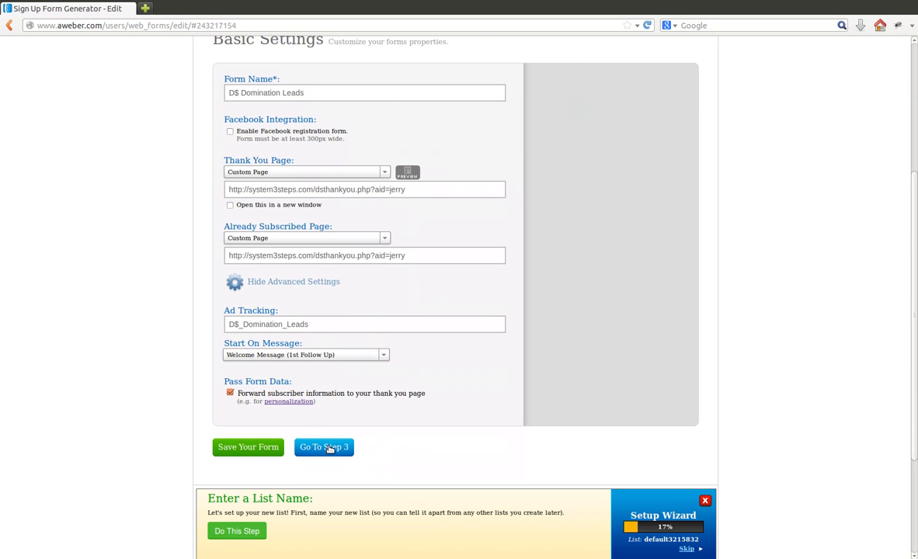
click(324, 447)
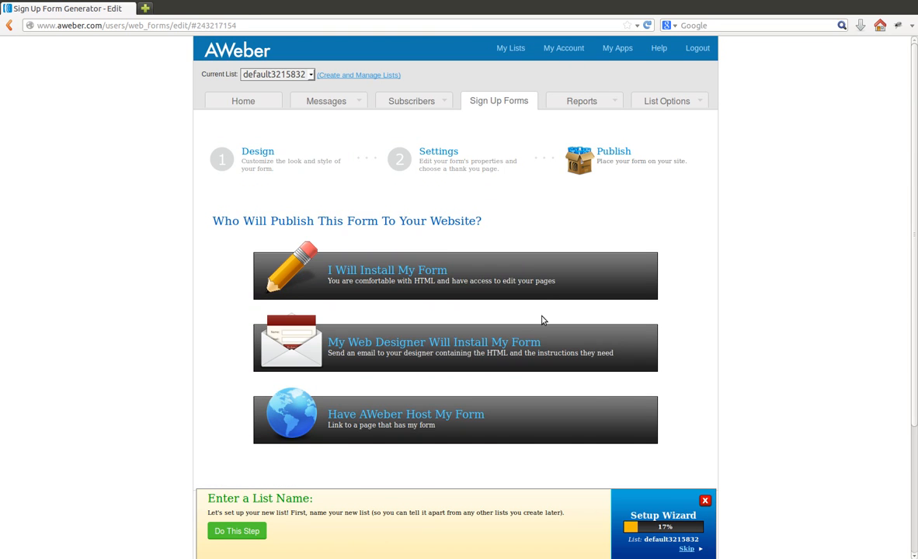
click(419, 276)
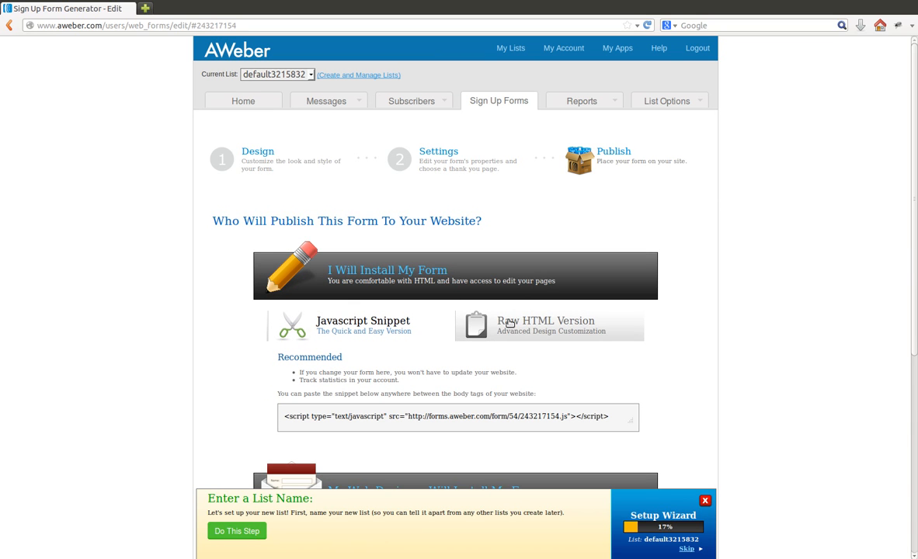
click(567, 331)
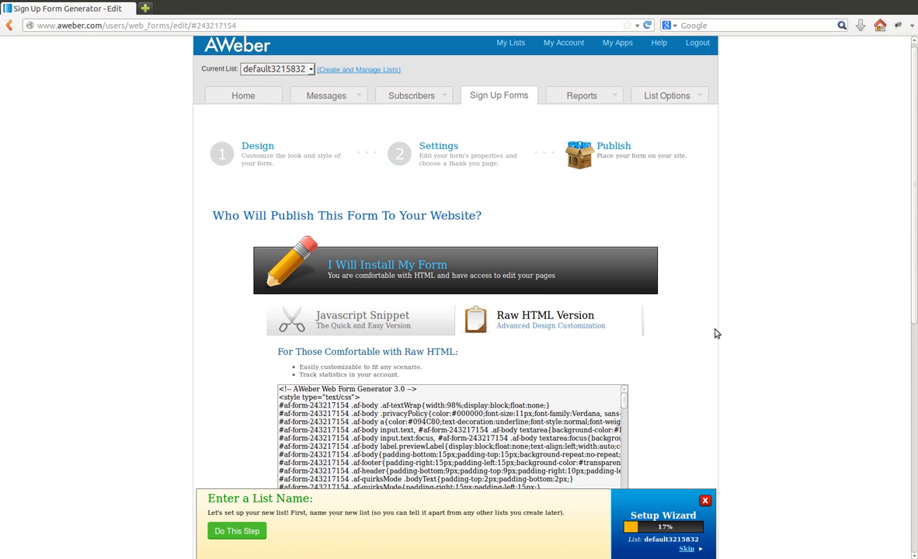
Step: Copy the sign-up form's entire raw HTML code to the clipboard
scroll(495, 340, down, 3)
click(457, 334)
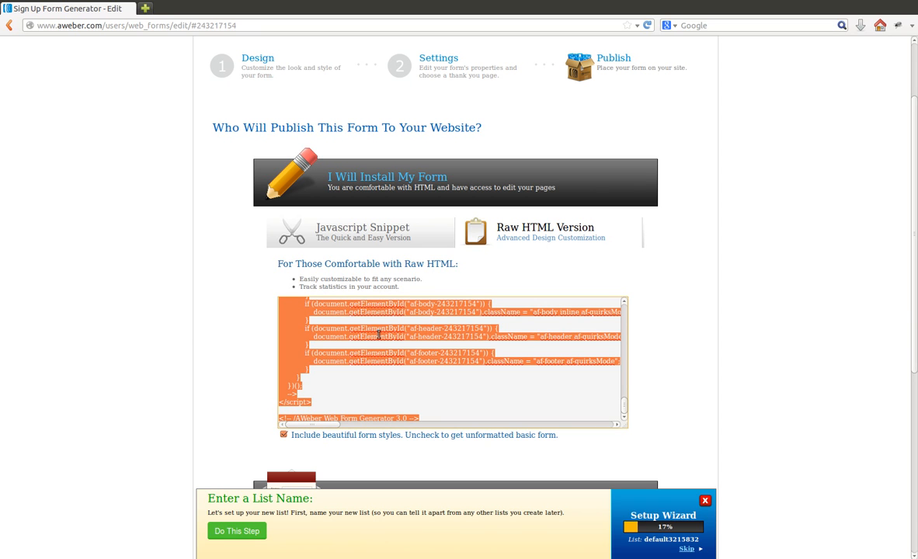
right_click(432, 335)
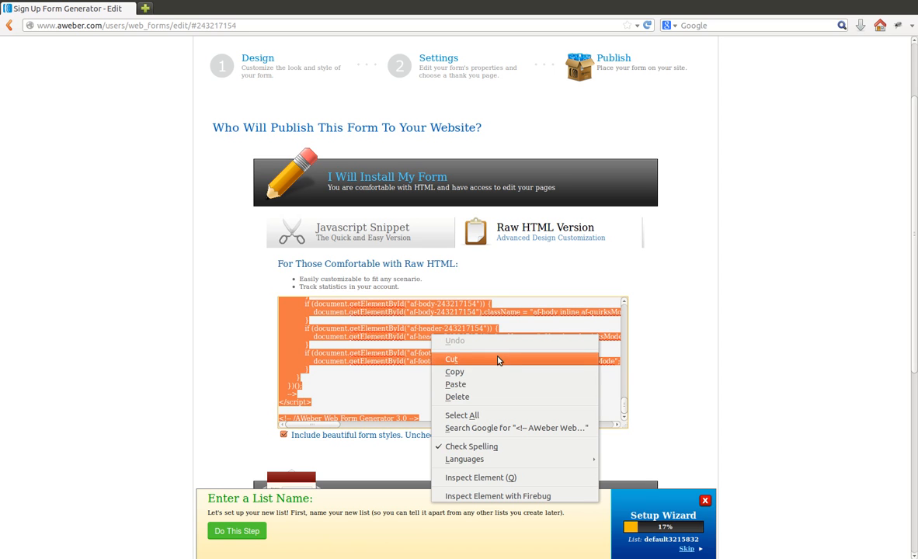
click(489, 371)
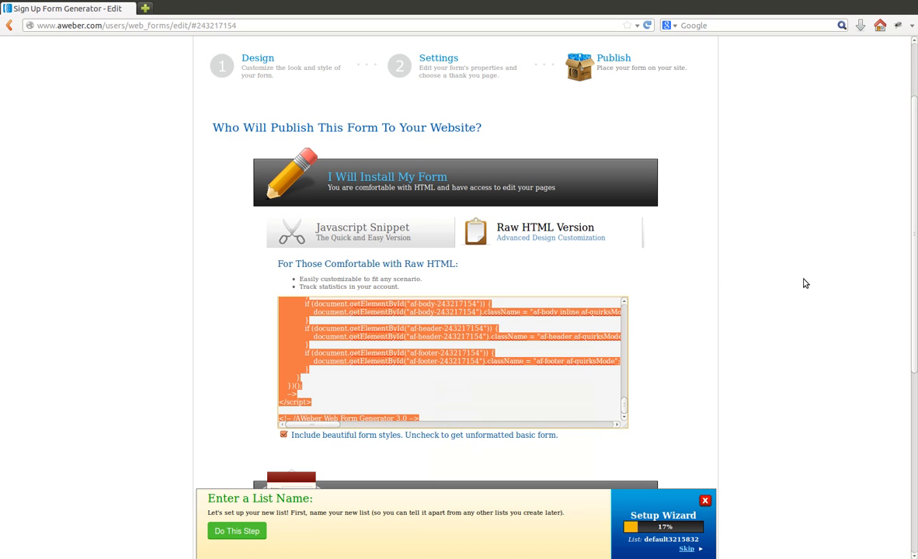
click(772, 318)
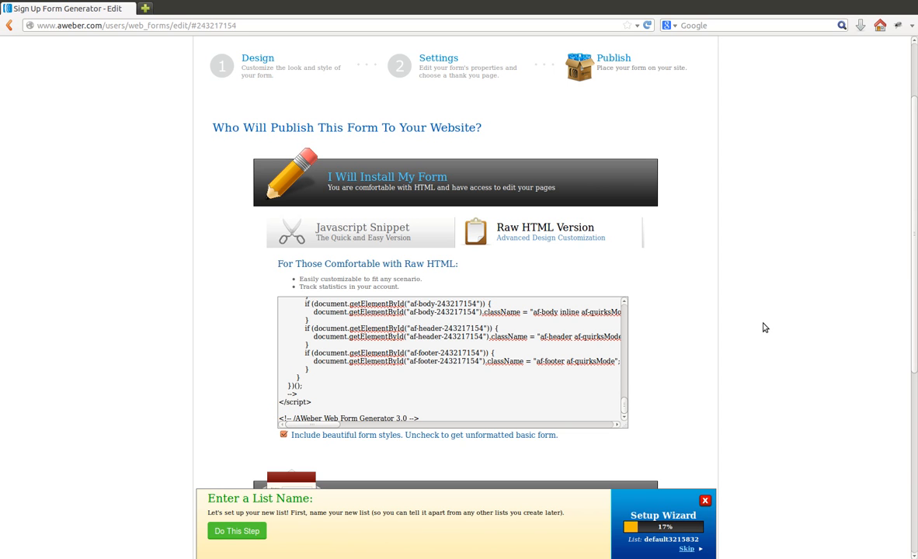
Step: Open campaign sharing for the default list's Follow Up Series and enter the shared campaign code as the pre-defined campaign
scroll(764, 327, up, 3)
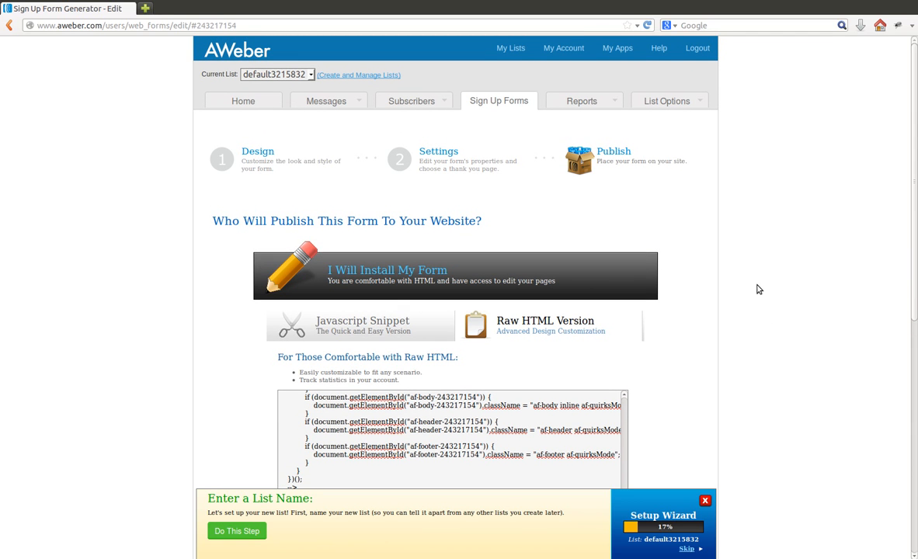
mouse_move(313, 98)
click(344, 118)
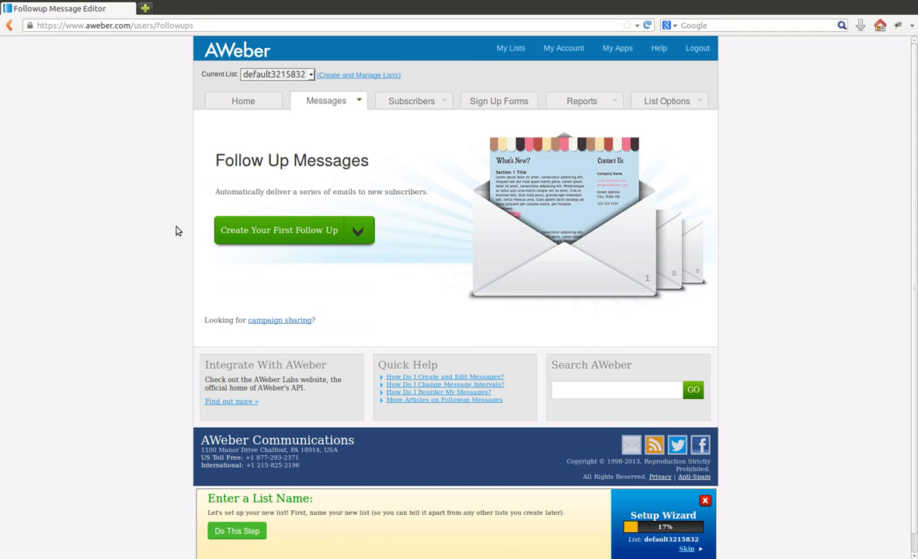
click(291, 322)
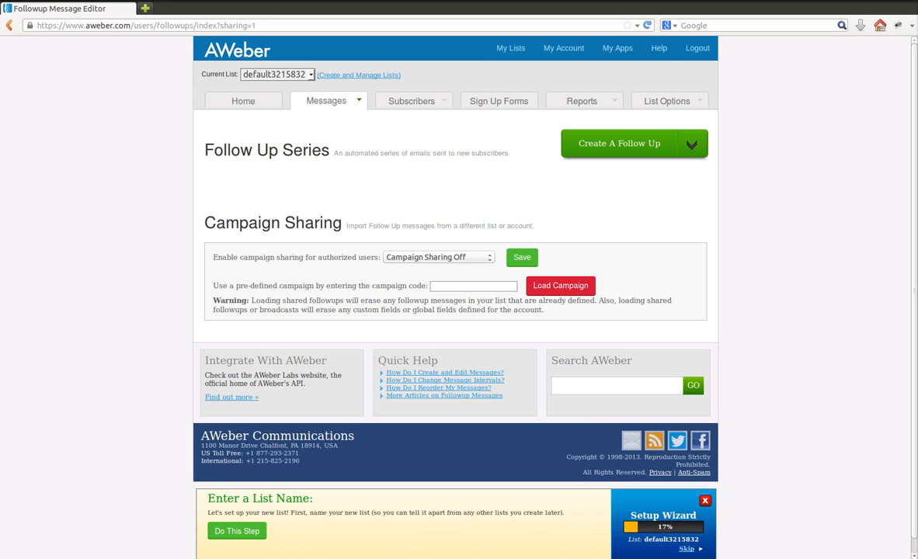
mouse_move(346, 108)
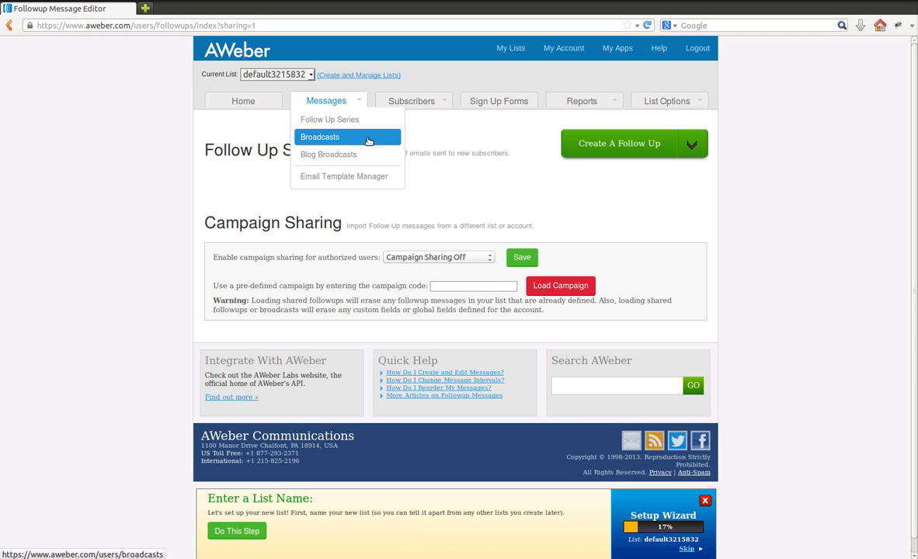
click(472, 286)
key(ctrl+v)
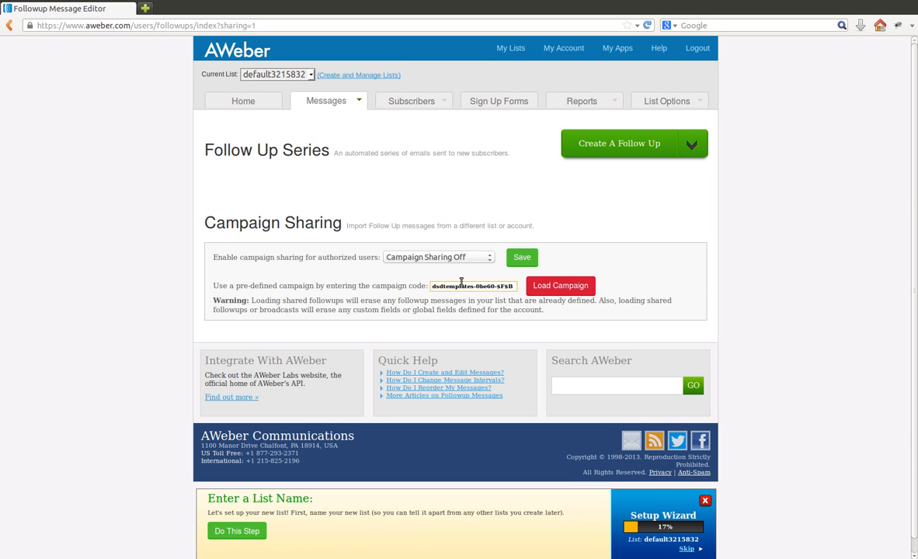
Step: Switch the current list to dsdtemplates and look through its follow-up messages
click(286, 72)
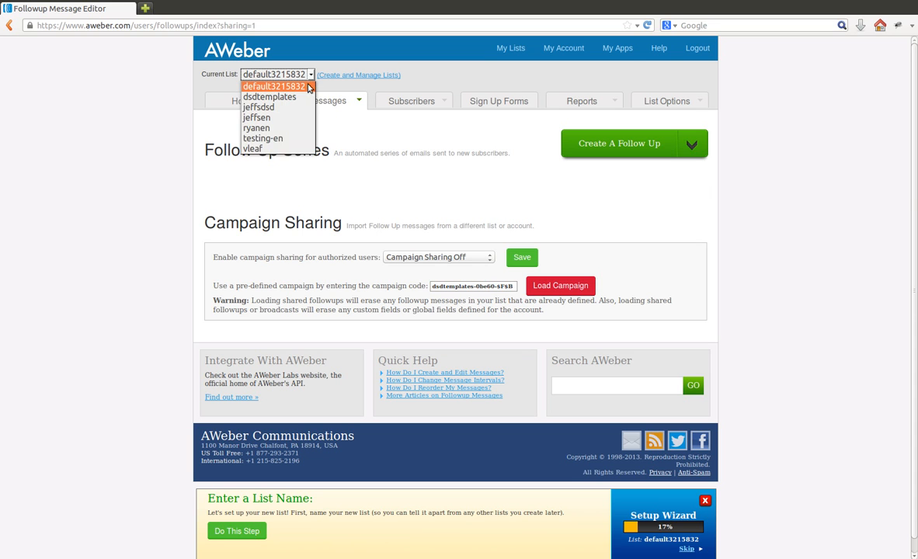
click(302, 98)
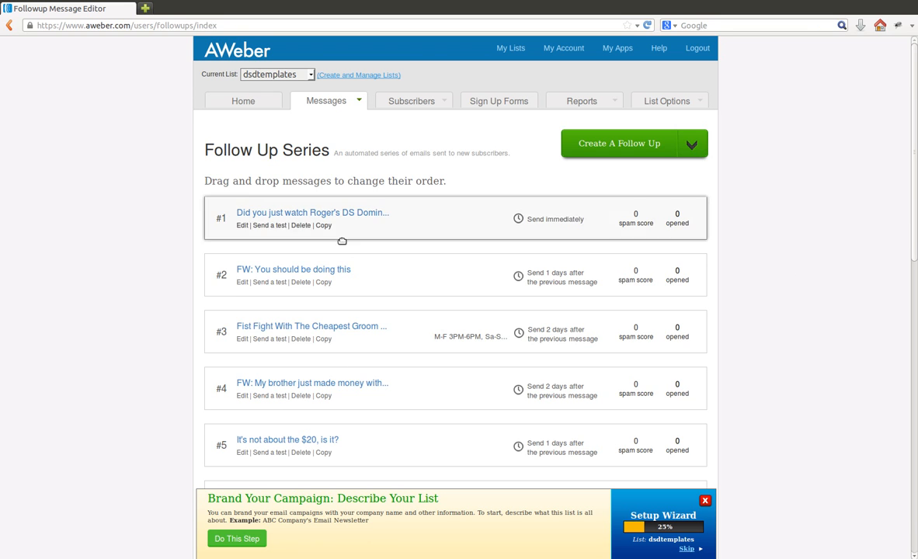
scroll(744, 285, down, 2)
scroll(757, 284, down, 6)
scroll(756, 283, up, 7)
scroll(757, 282, up, 1)
Step: Open the Broadcasts of the dsdtemplates list and look through the draft messages
mouse_move(338, 109)
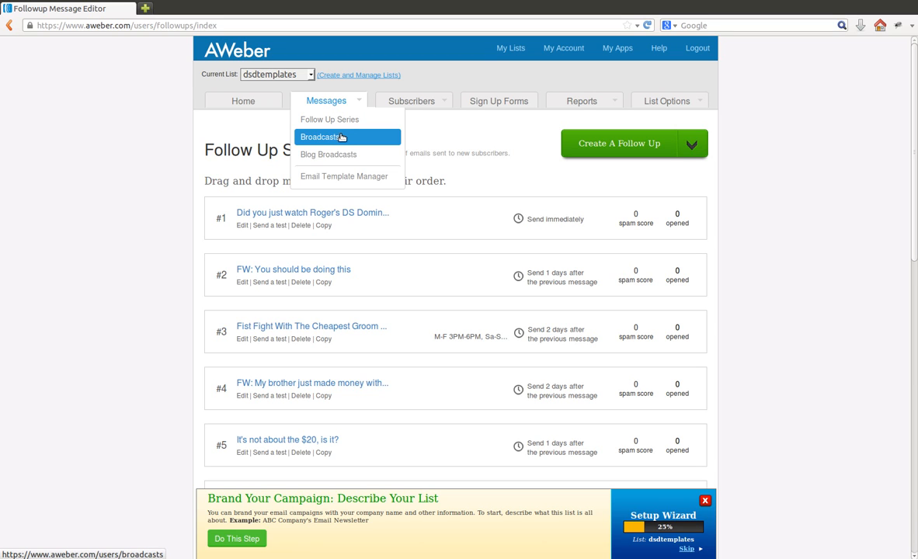
click(342, 138)
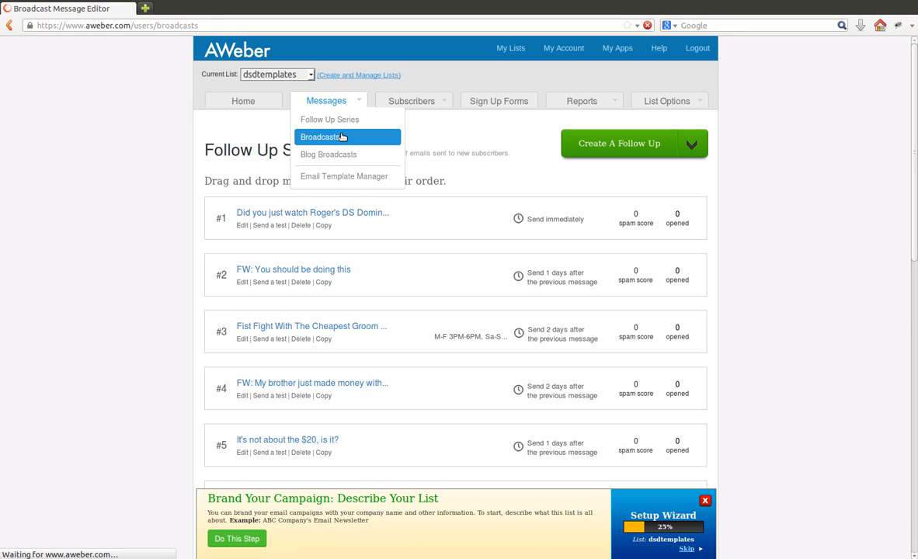
scroll(203, 200, down, 1)
scroll(204, 200, down, 2)
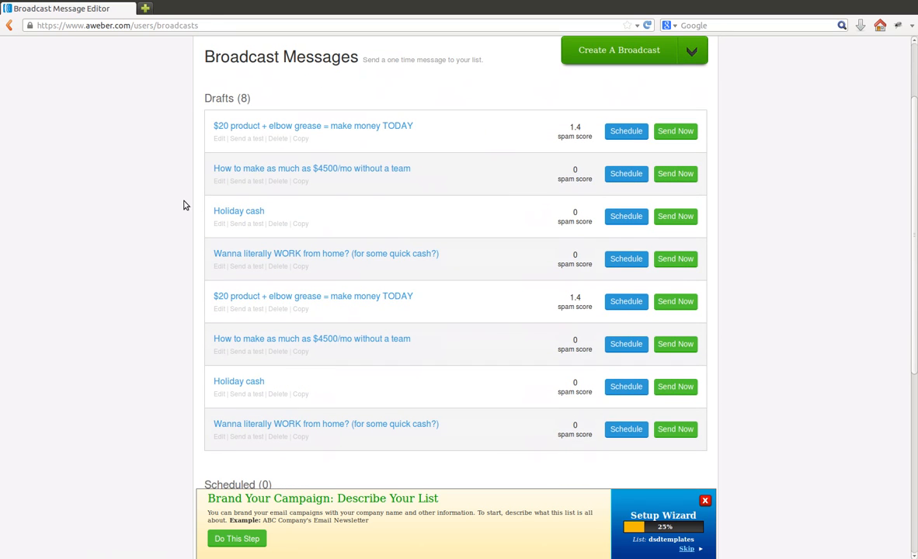
scroll(184, 211, up, 3)
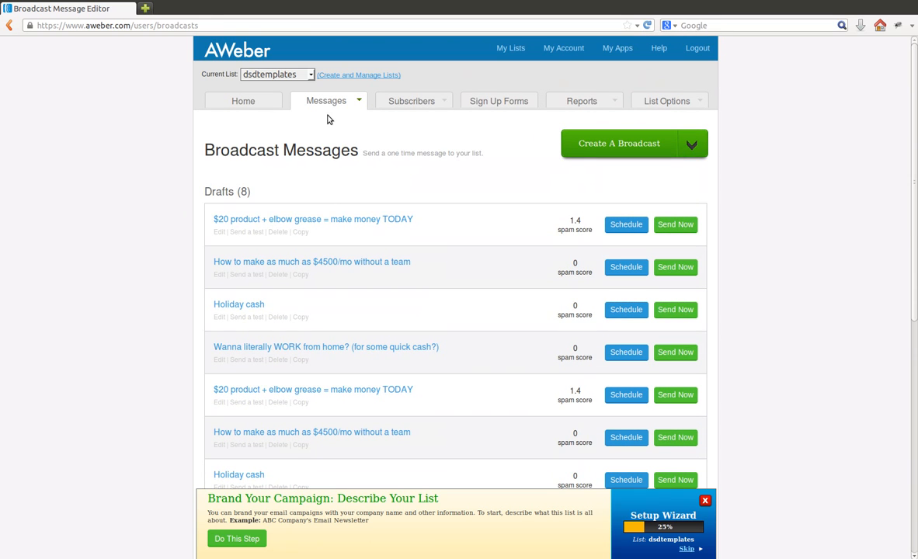
Step: Return to the Follow Up Series and review the order and send intervals of its messages
mouse_move(327, 106)
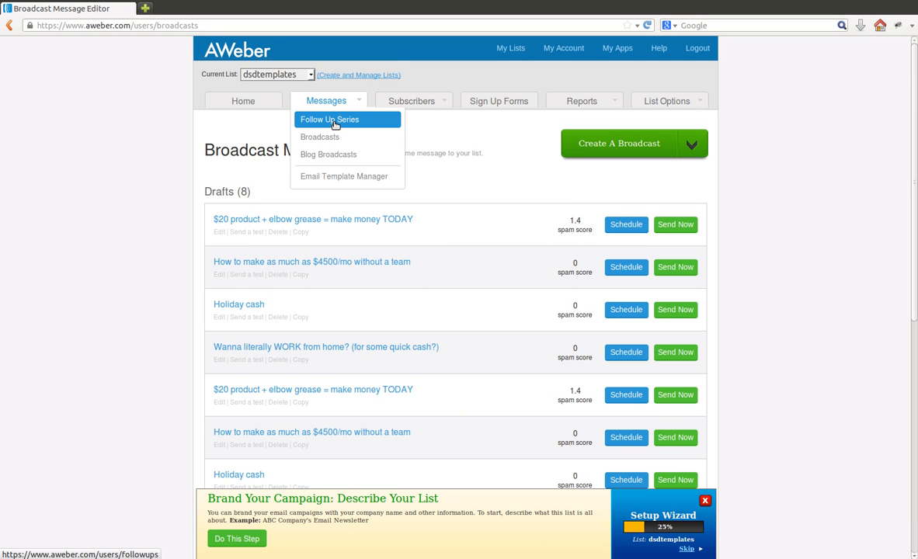
click(335, 125)
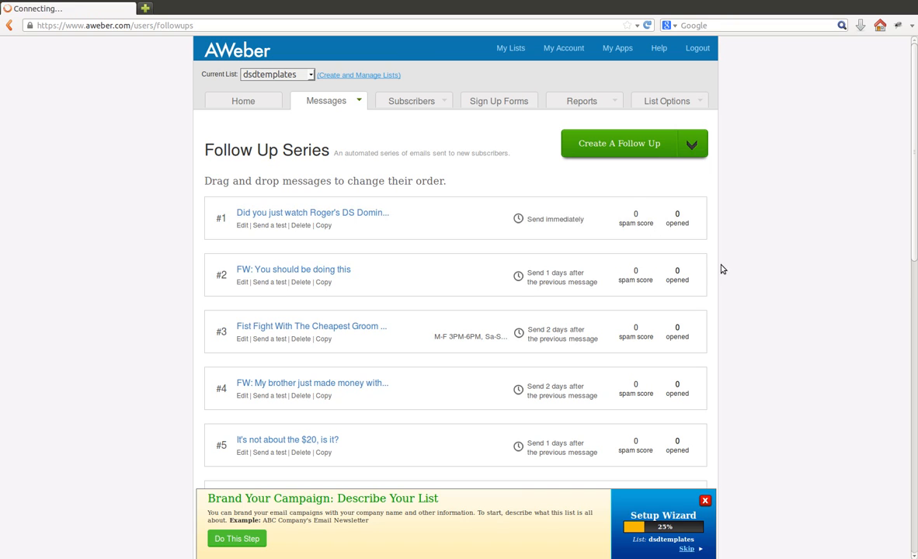
scroll(760, 277, down, 5)
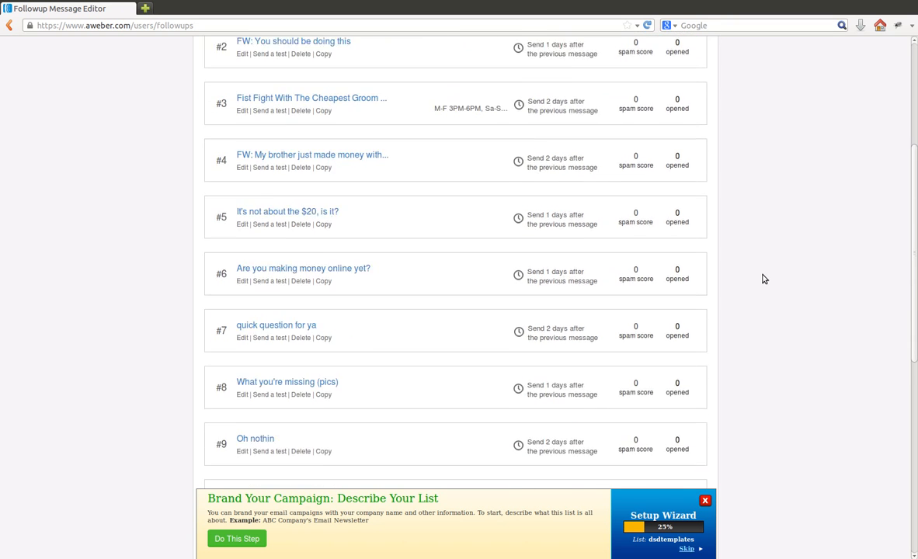
scroll(759, 281, down, 3)
scroll(755, 282, up, 5)
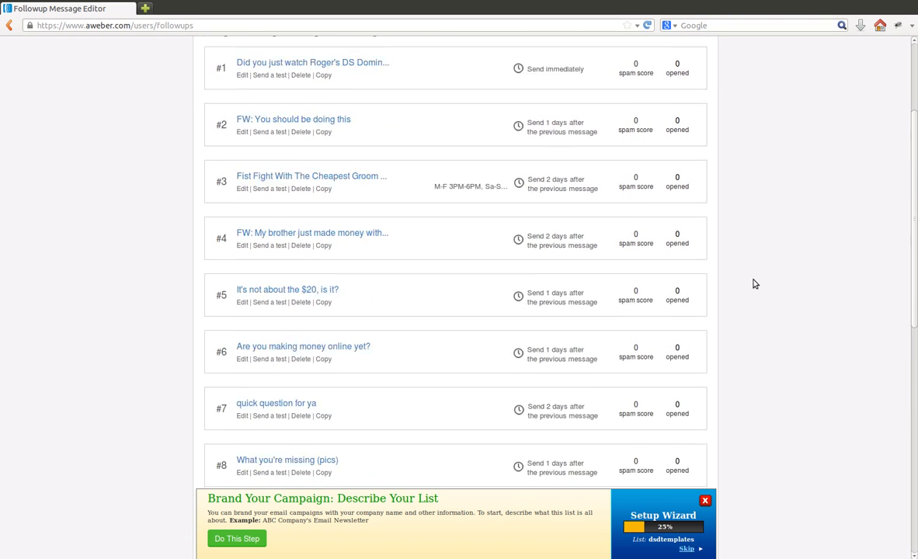
scroll(752, 284, up, 3)
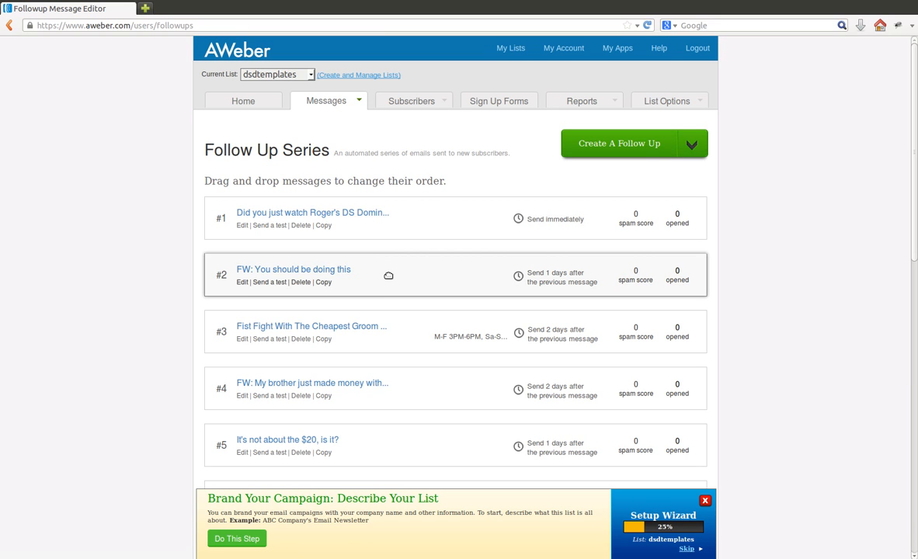
Step: Open follow-up message #1 for editing and look over its body text for affiliate links
click(242, 226)
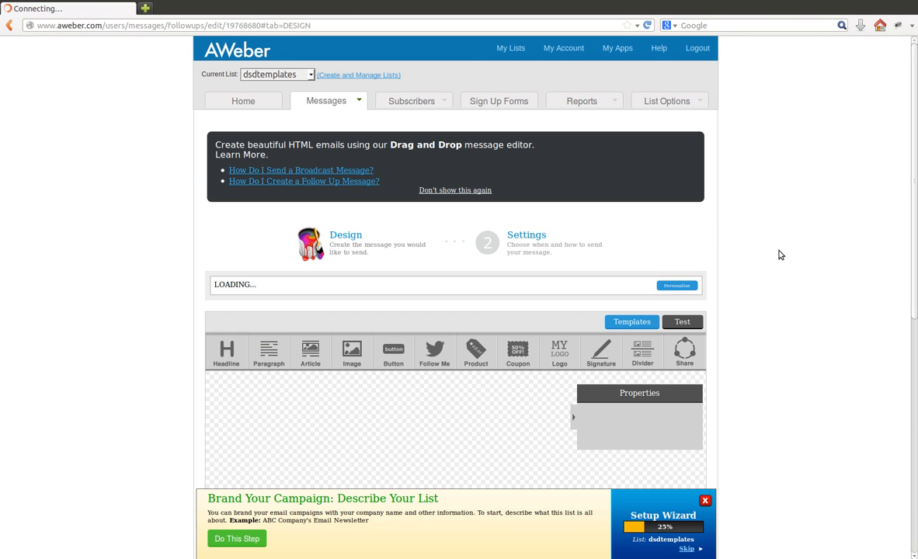
scroll(776, 240, down, 2)
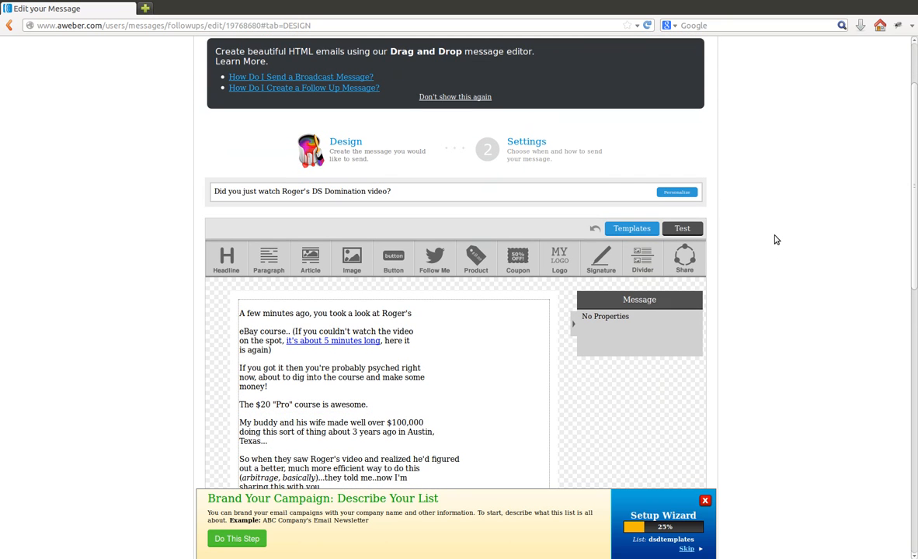
scroll(775, 240, down, 2)
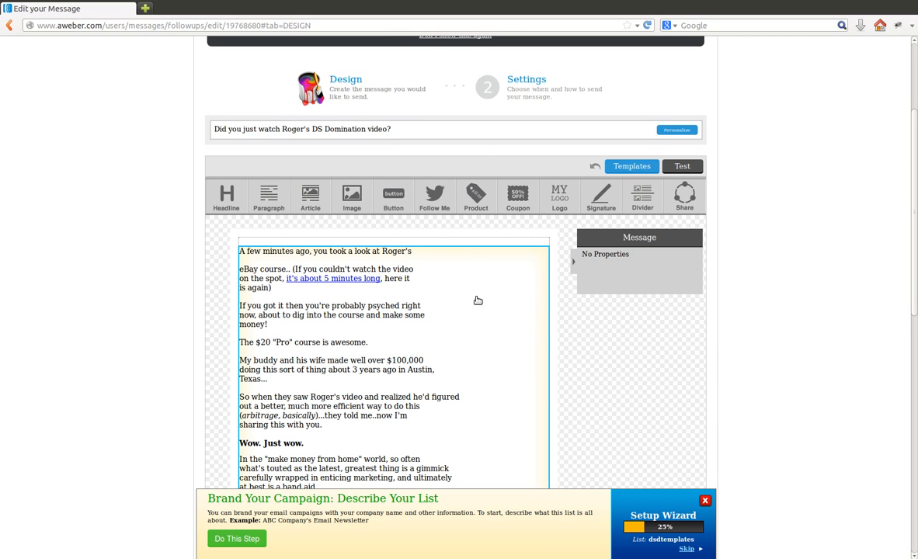
scroll(466, 287, down, 1)
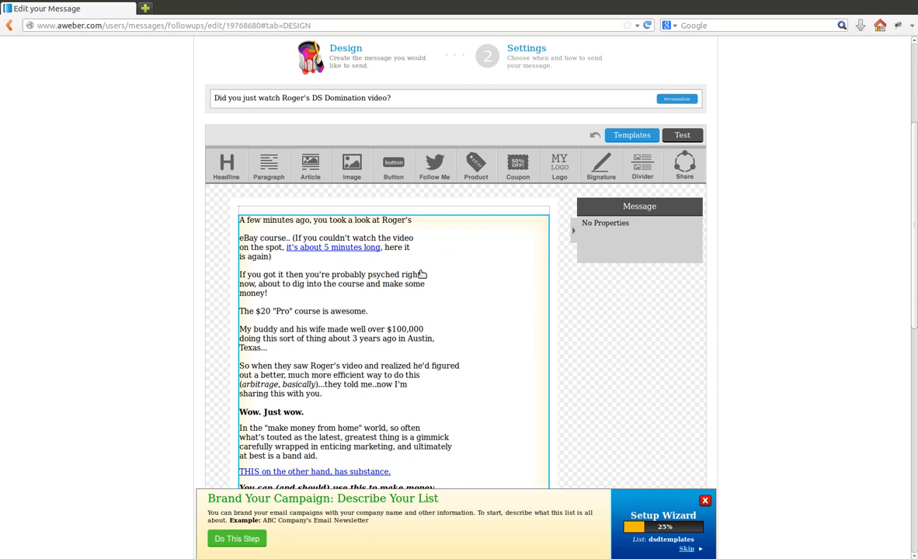
Step: Replace the aid value in the URL of the "it's about 5 minutes long" link with the user's own affiliate ID
click(361, 249)
click(361, 248)
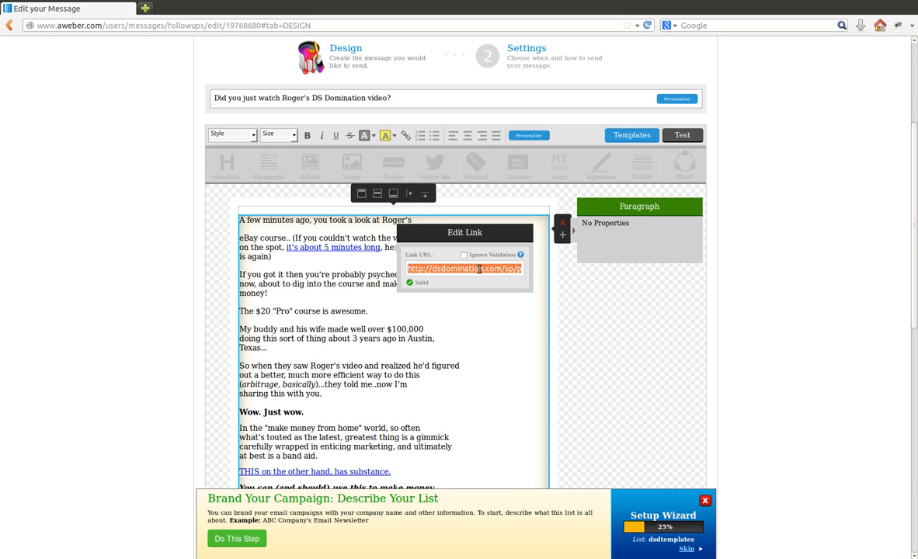
drag(465, 269, 530, 268)
double_click(492, 270)
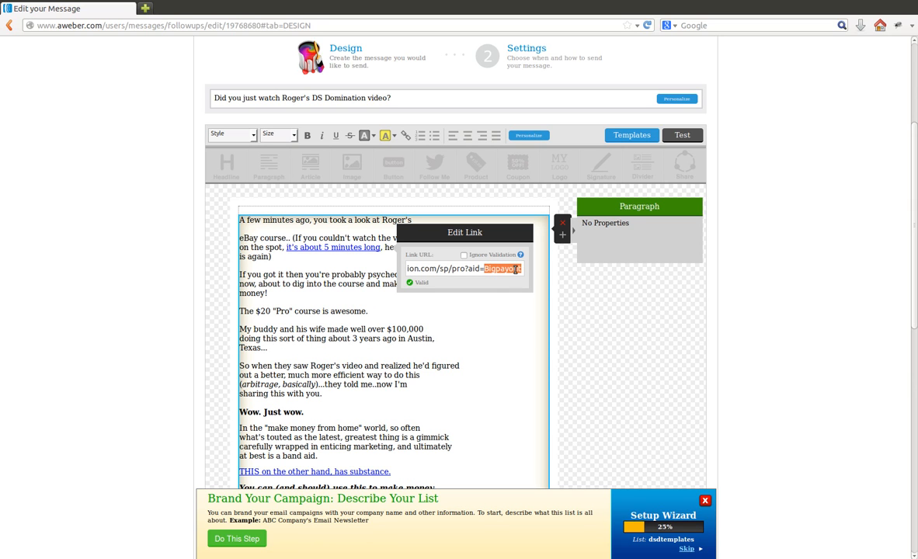
click(484, 269)
drag(485, 268, 525, 270)
text(jerry)
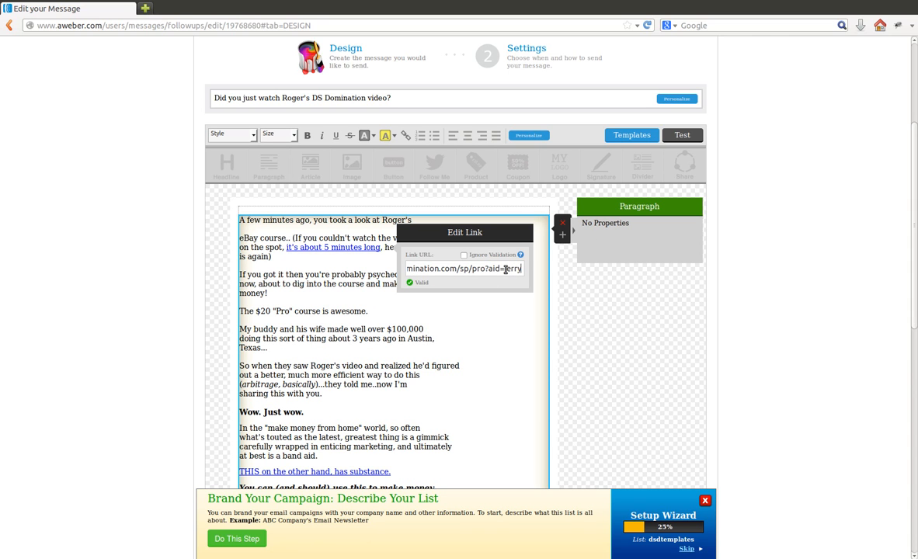
click(573, 301)
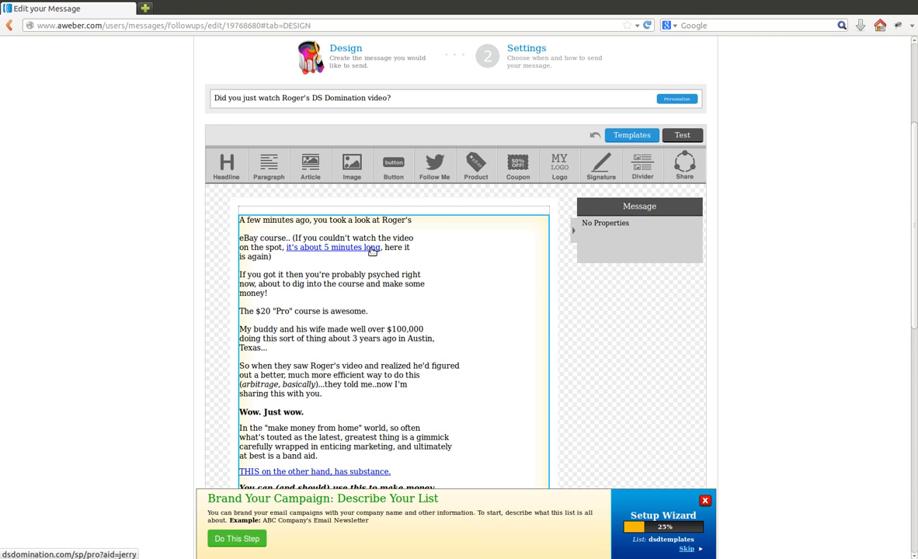
Step: Replace the aid value in the URL of the "THIS on the other hand, has substance." link with the user's own affiliate ID
scroll(594, 330, down, 4)
scroll(350, 272, down, 1)
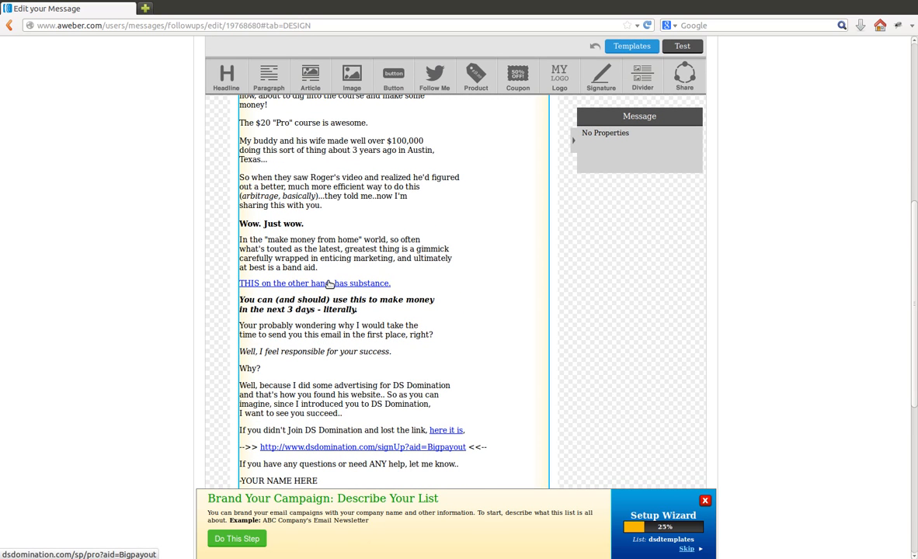
click(330, 284)
click(486, 305)
key(ctrl+a)
click(495, 306)
drag(494, 305, 535, 305)
text(jerry)
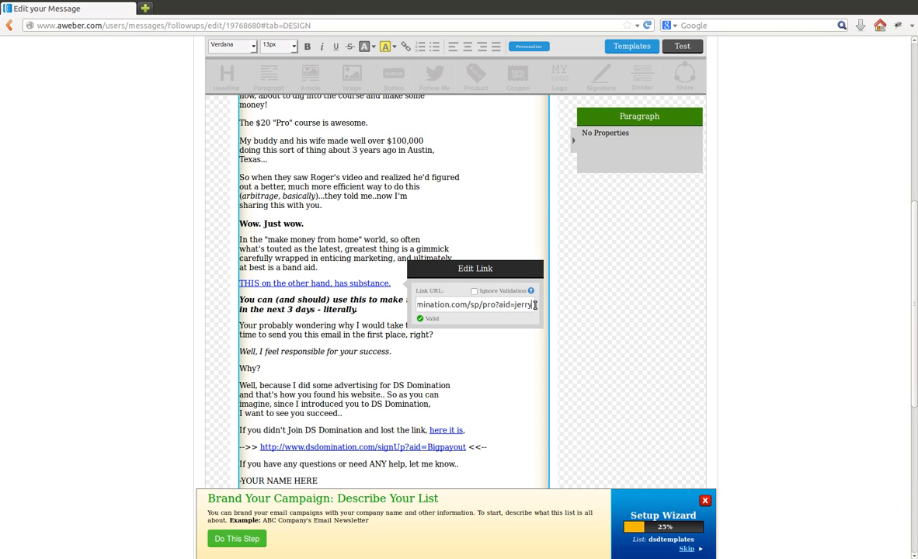
click(578, 301)
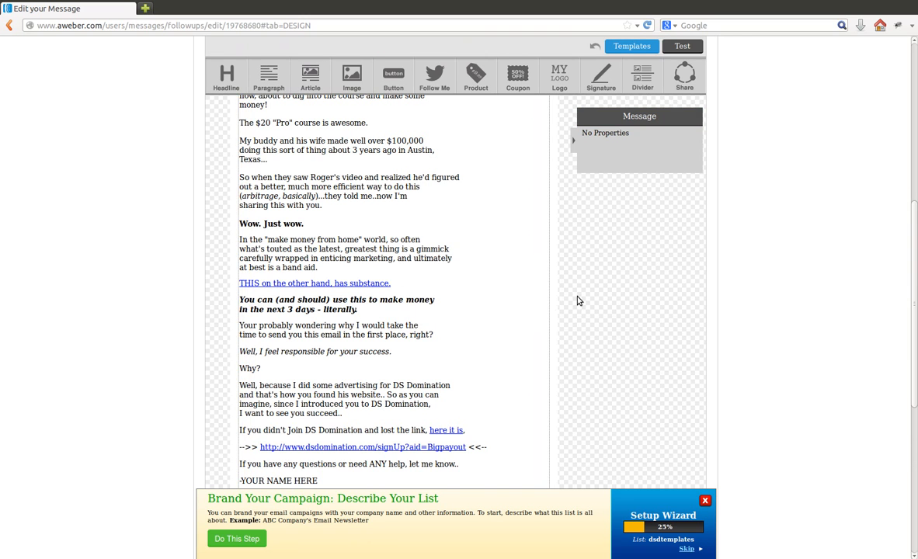
Step: Replace the aid value in the target URL of the dsdomination.com/signUp link with the user's own affiliate ID
scroll(581, 301, down, 2)
scroll(579, 300, down, 1)
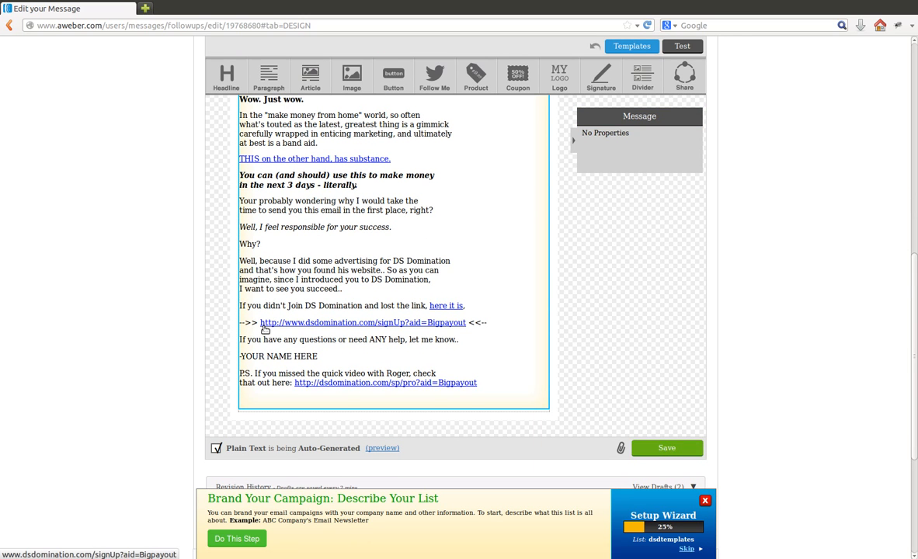
click(438, 324)
click(543, 344)
drag(538, 344, 640, 345)
double_click(599, 344)
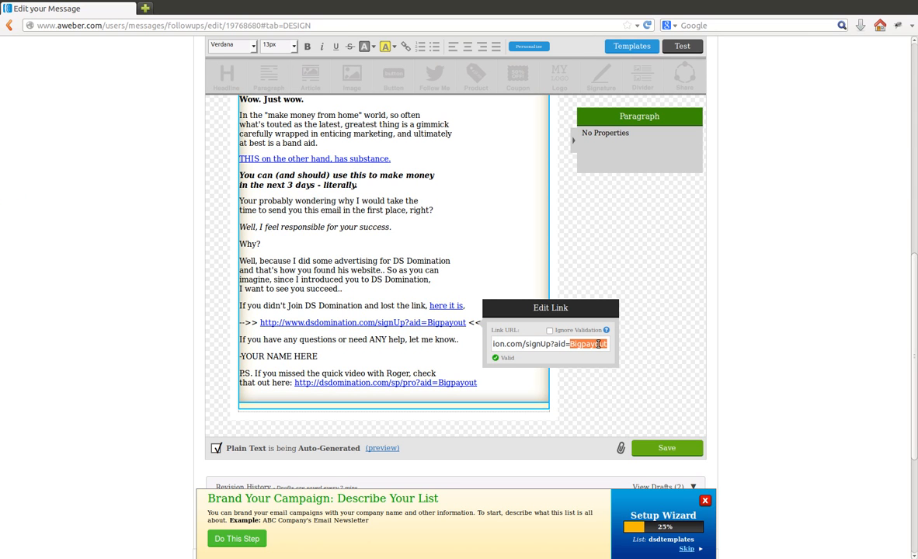
text(jerry)
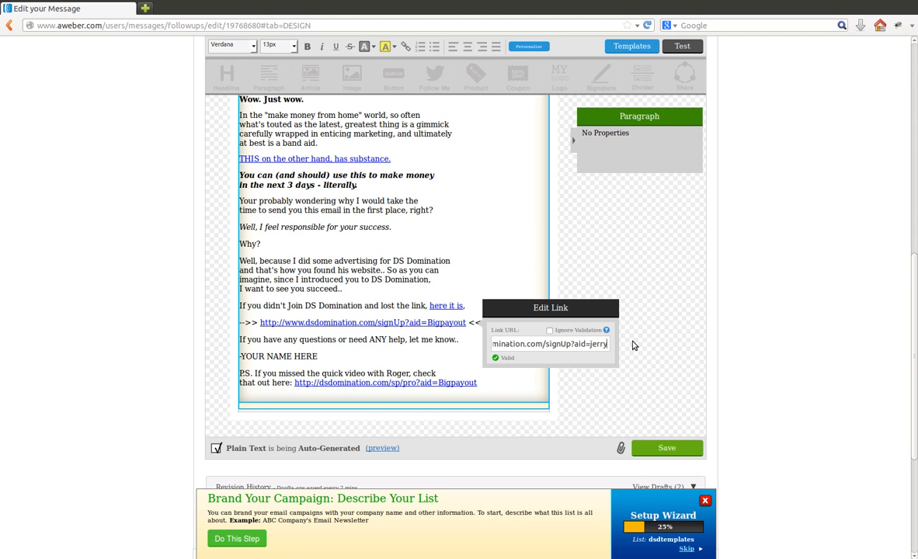
click(632, 344)
Step: Replace the aid value in the visible text of the dsdomination.com/signUp link with the user's own affiliate ID
click(468, 326)
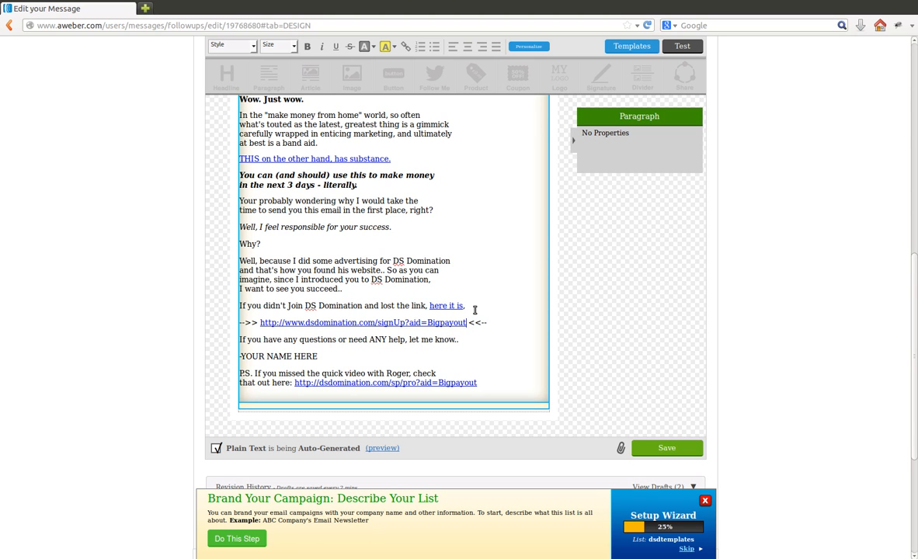
key(BackSpace)
key(BackSpace)
key(BackSpace)
key(BackSpace)
key(BackSpace)
key(BackSpace)
key(BackSpace)
key(BackSpace)
key(BackSpace)
text(jerry)
click(586, 321)
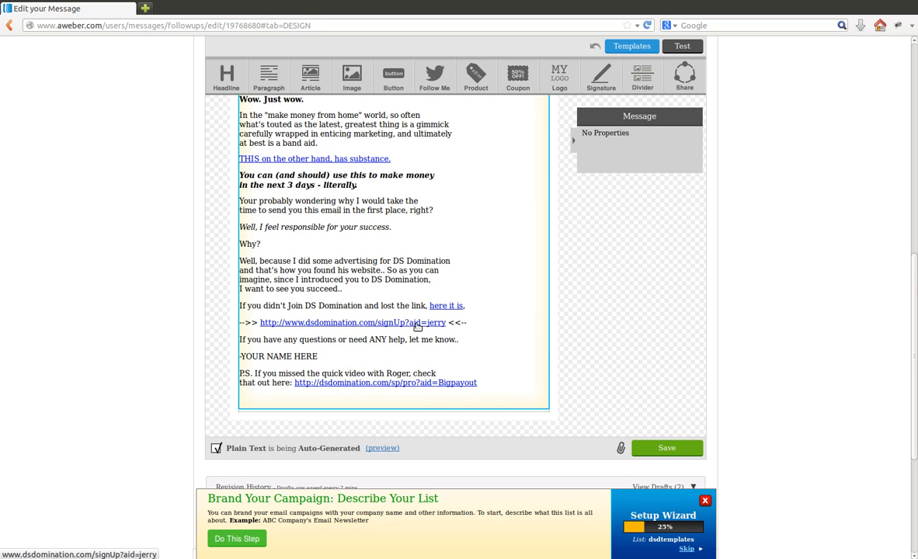
Step: Replace the aid value in both the target URL and visible text of the P.S. dsdomination.com/sp/pro link with the user's own affiliate ID
click(430, 386)
drag(569, 404, 677, 405)
double_click(598, 404)
text(jerry)
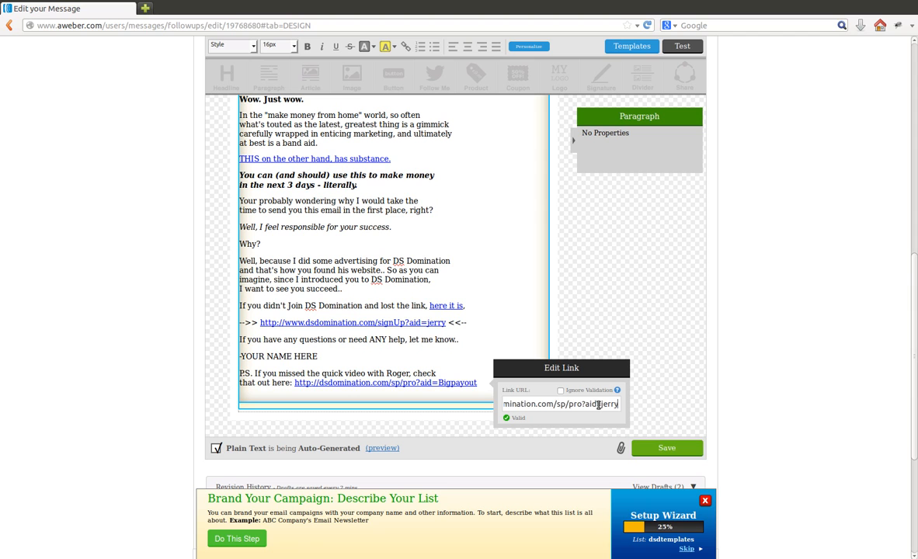
click(604, 328)
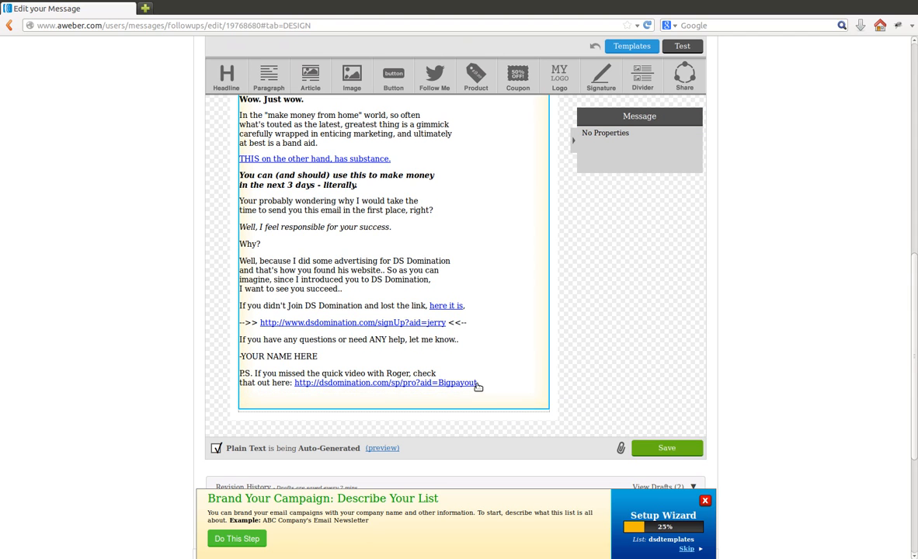
click(478, 384)
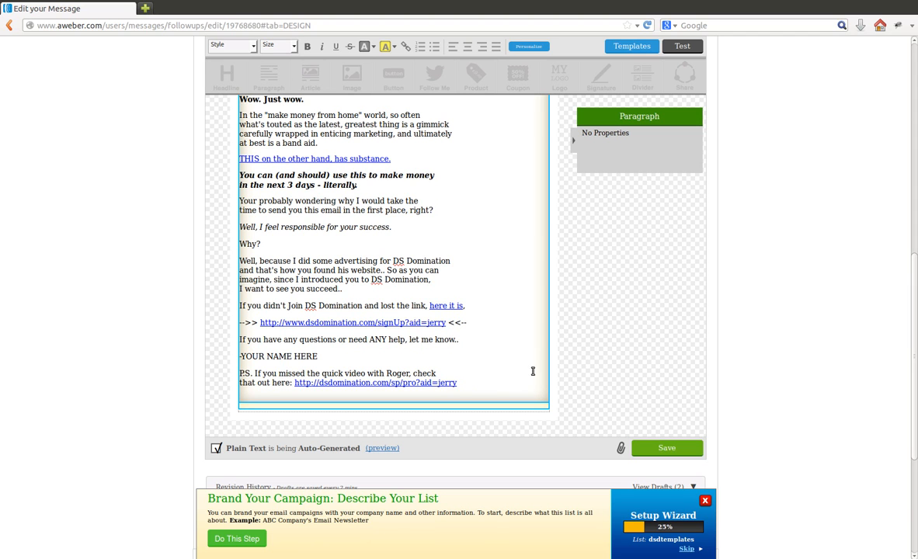
click(583, 361)
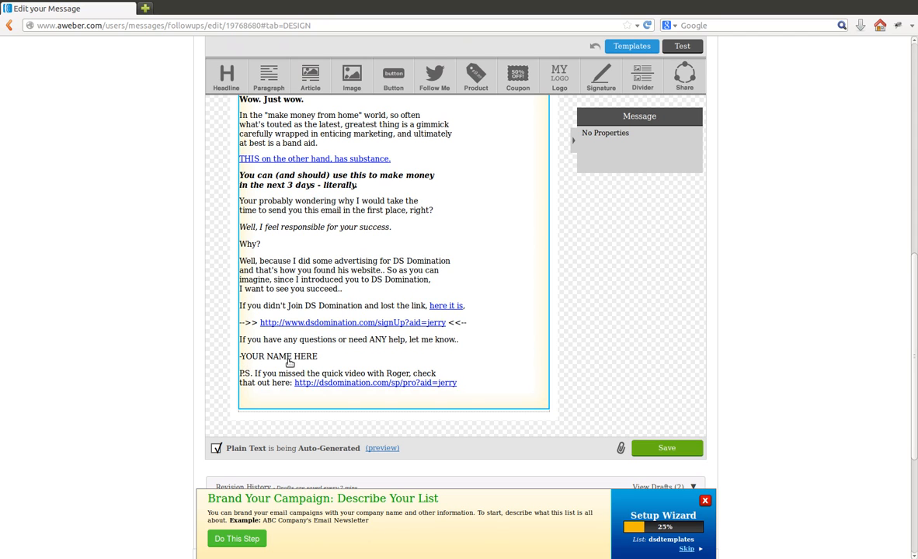
Step: Replace the "YOUR NAME HERE" placeholder in the sign-off with the sender's first name and save message #1
click(247, 358)
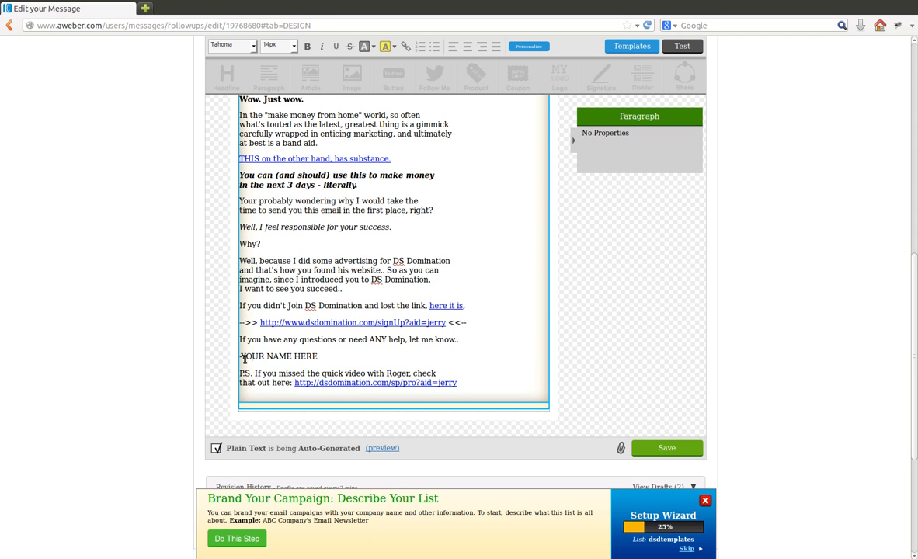
drag(243, 357, 319, 357)
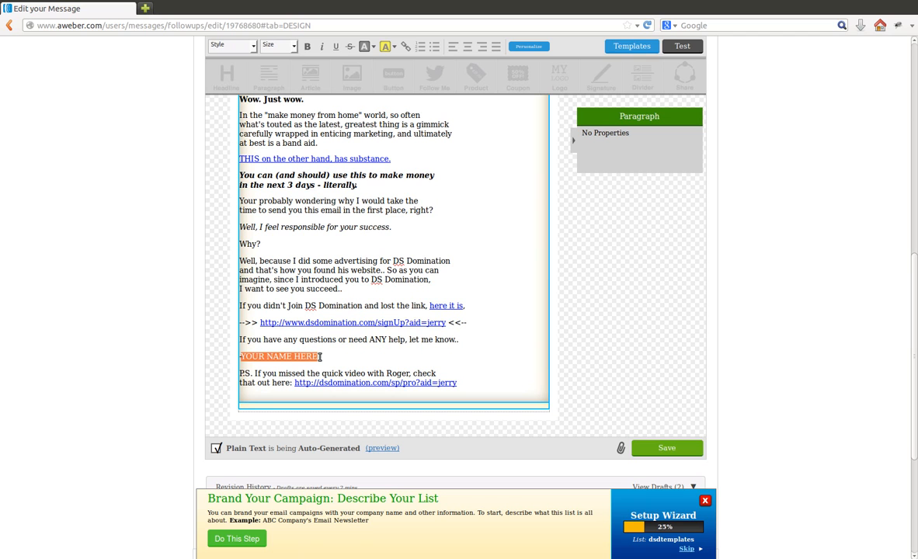
text(Jerry)
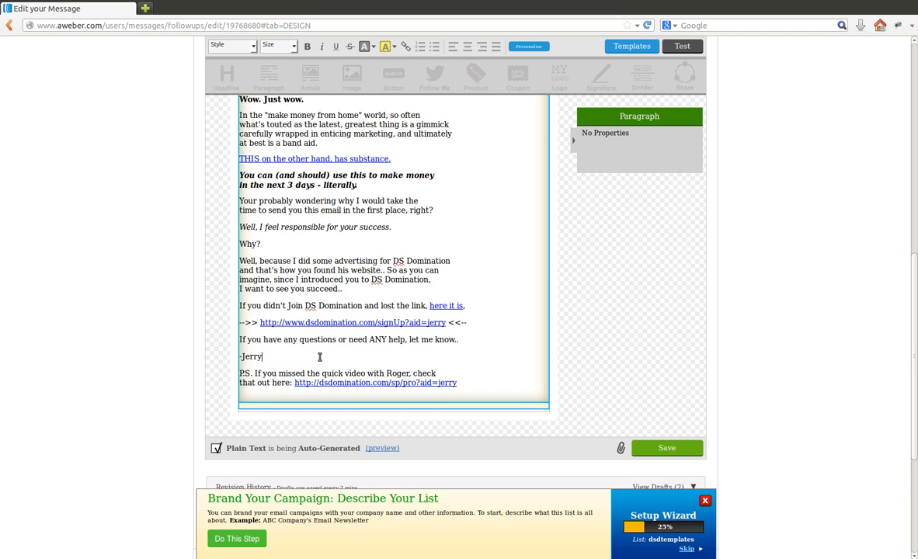
click(563, 348)
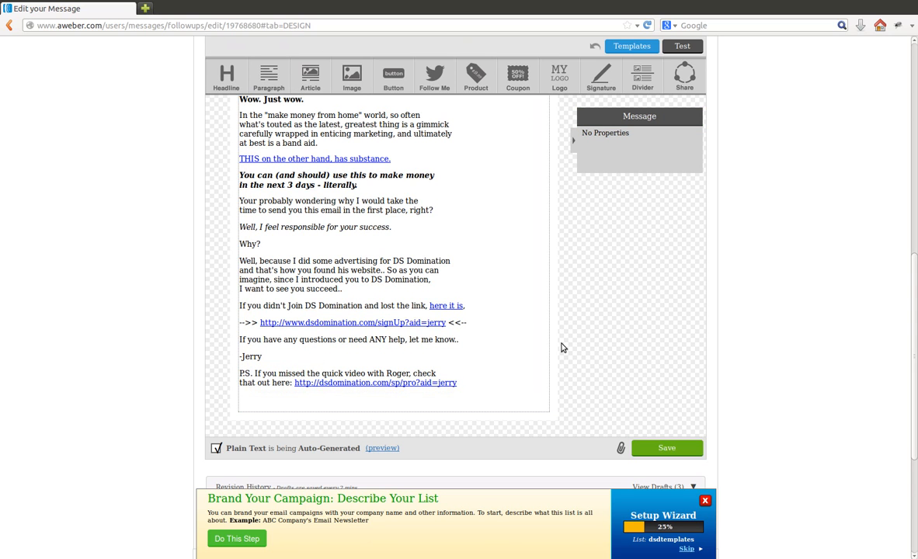
click(657, 448)
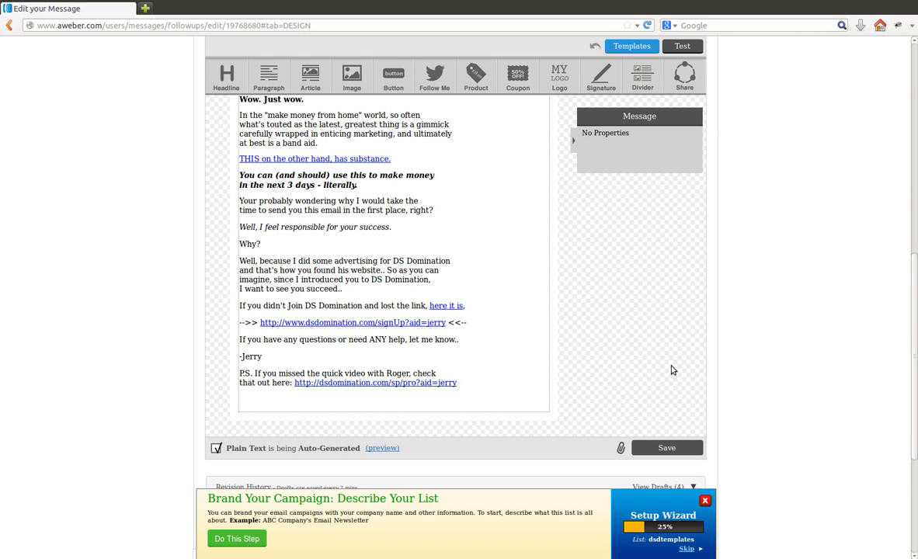
Step: Return to the follow-up series and open message #4, "FW: My brother just made money with this", for editing
scroll(673, 370, up, 10)
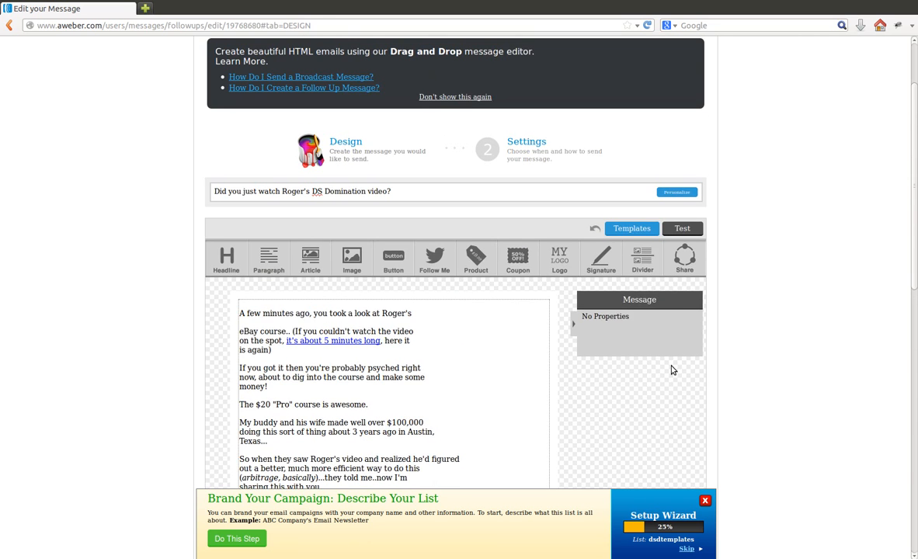
mouse_move(342, 101)
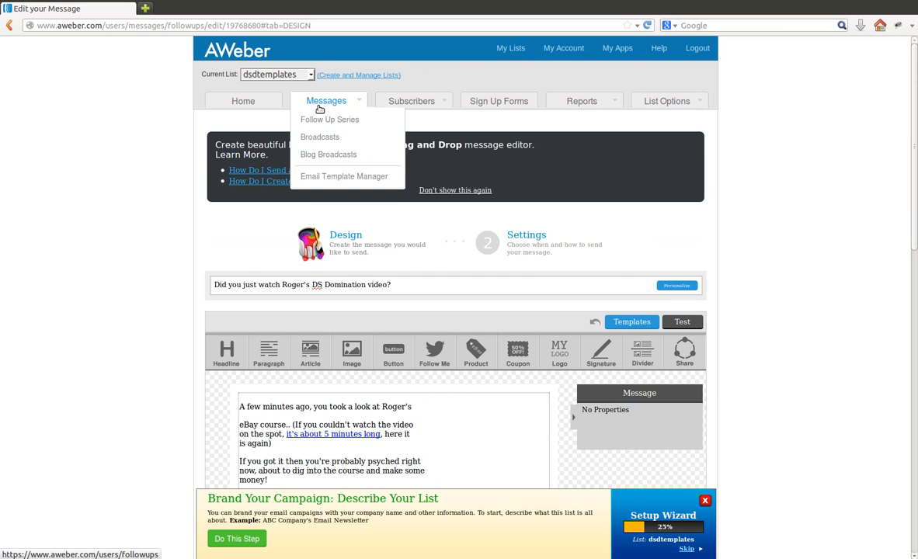
click(325, 119)
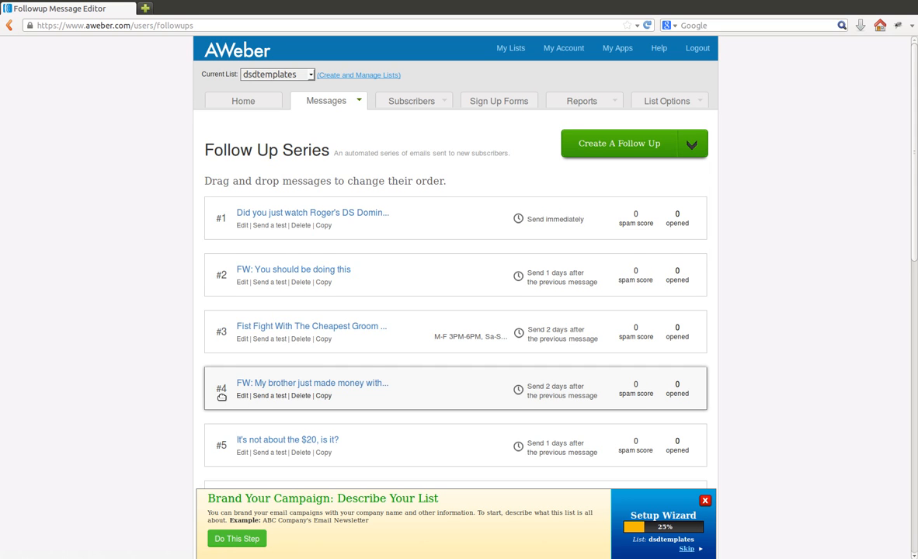
scroll(221, 397, down, 1)
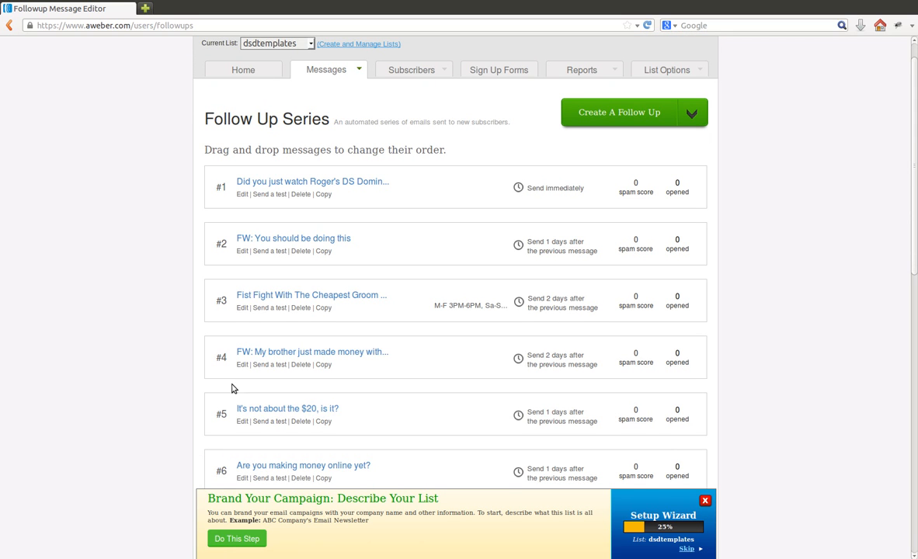
click(241, 366)
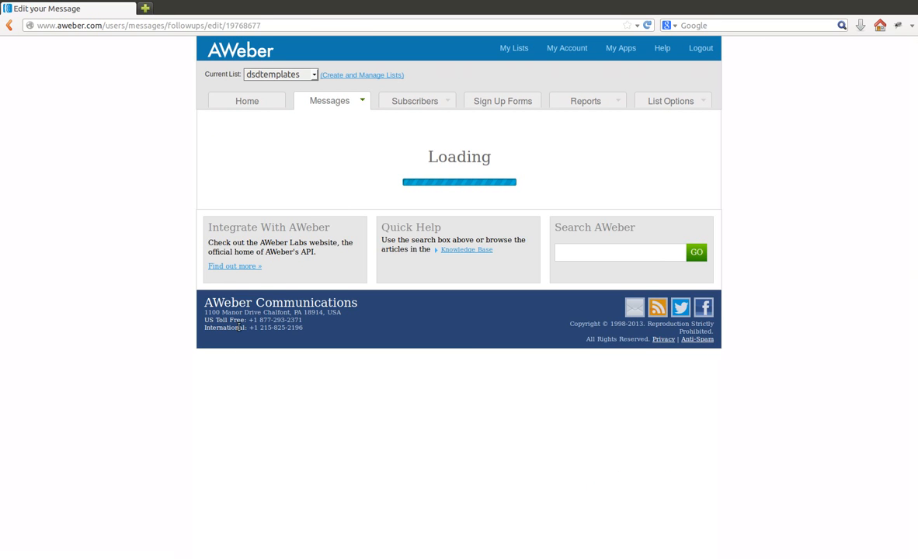
scroll(160, 289, down, 5)
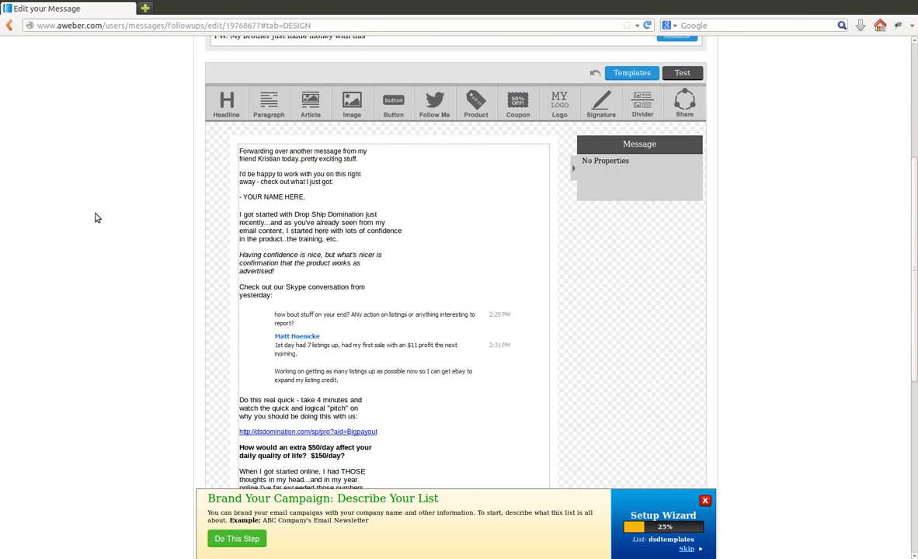
scroll(176, 219, down, 2)
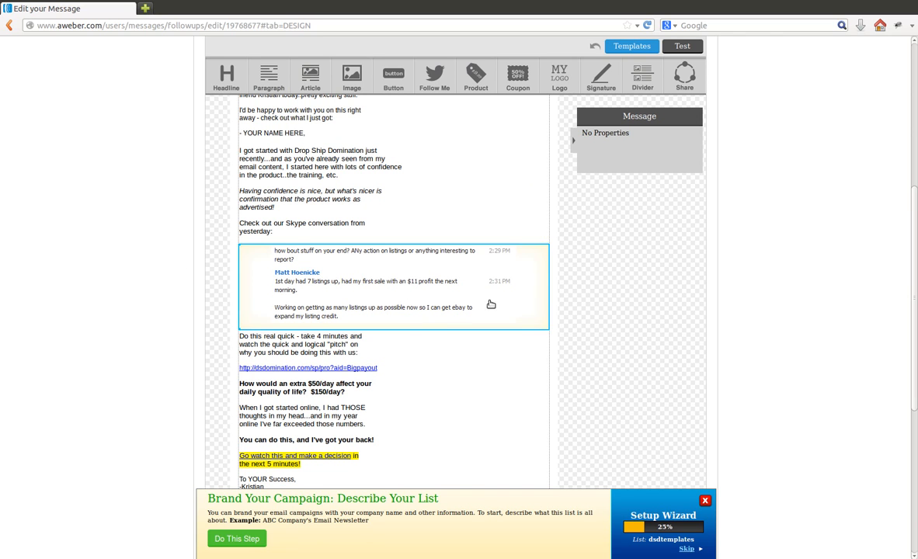
Step: Replace the aid value in the Skype conversation image's link with the user's own affiliate ID and save message #4
click(417, 286)
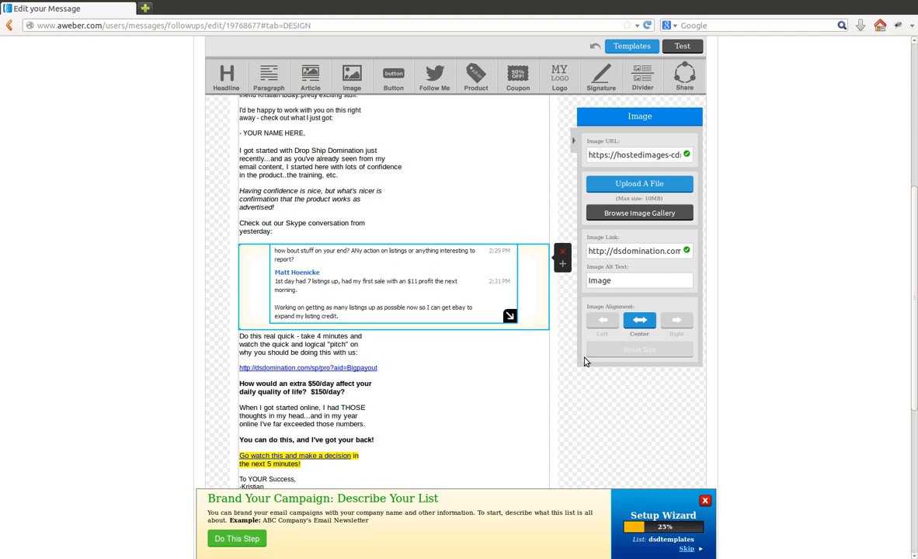
drag(641, 251, 695, 252)
double_click(662, 252)
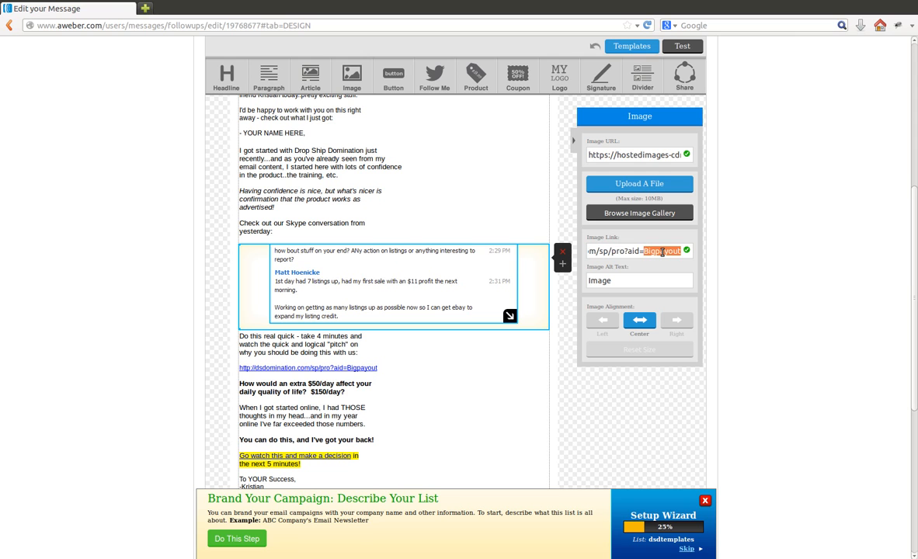
text(jerry)
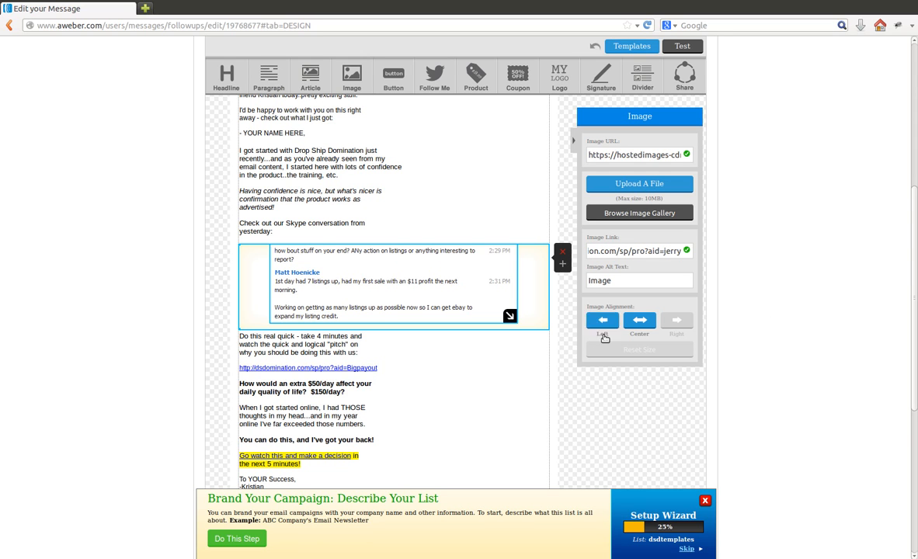
scroll(630, 305, down, 3)
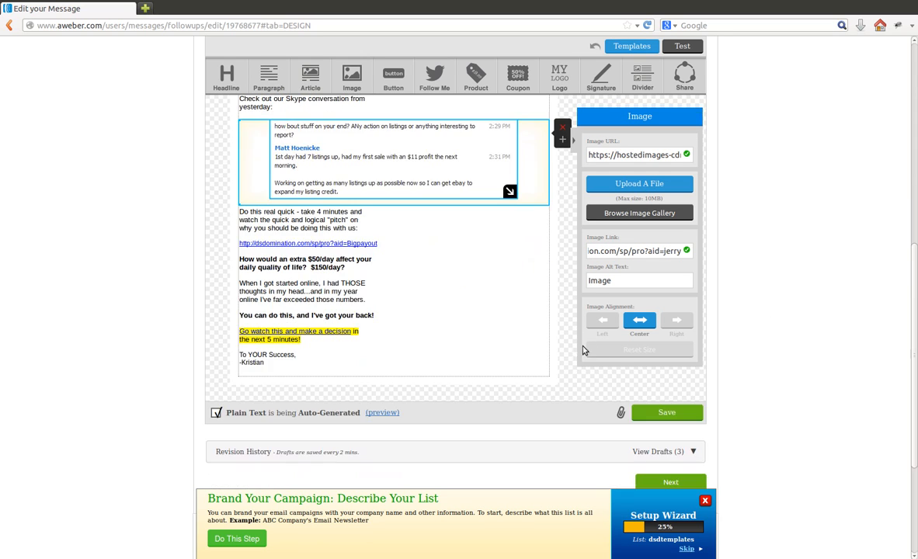
click(666, 412)
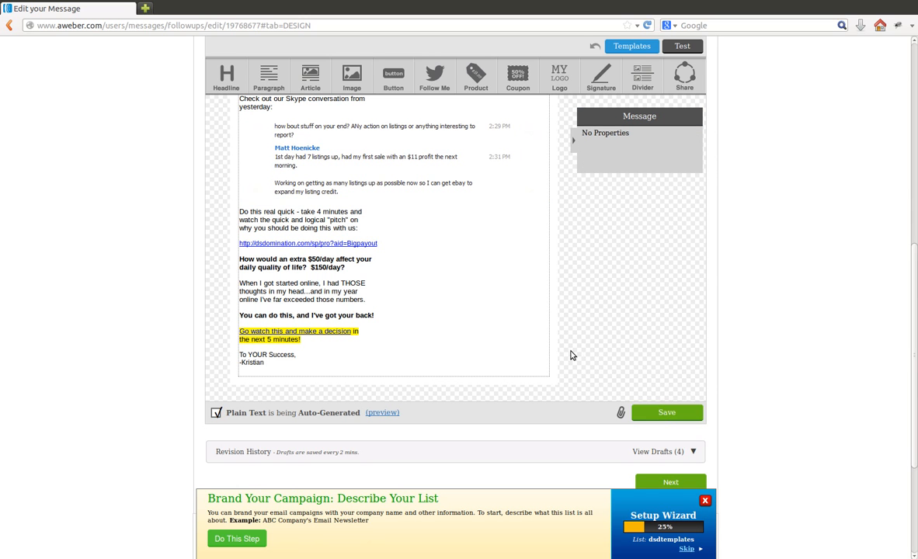
Step: Return to the follow-up series and open message #5, "It's not about the $20, is it?", for editing
scroll(533, 342, up, 5)
scroll(532, 342, up, 6)
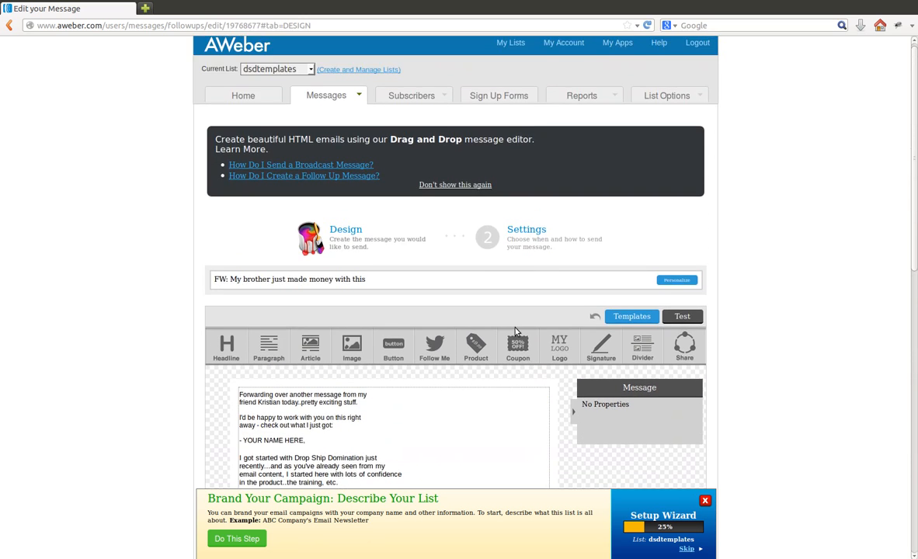
click(339, 121)
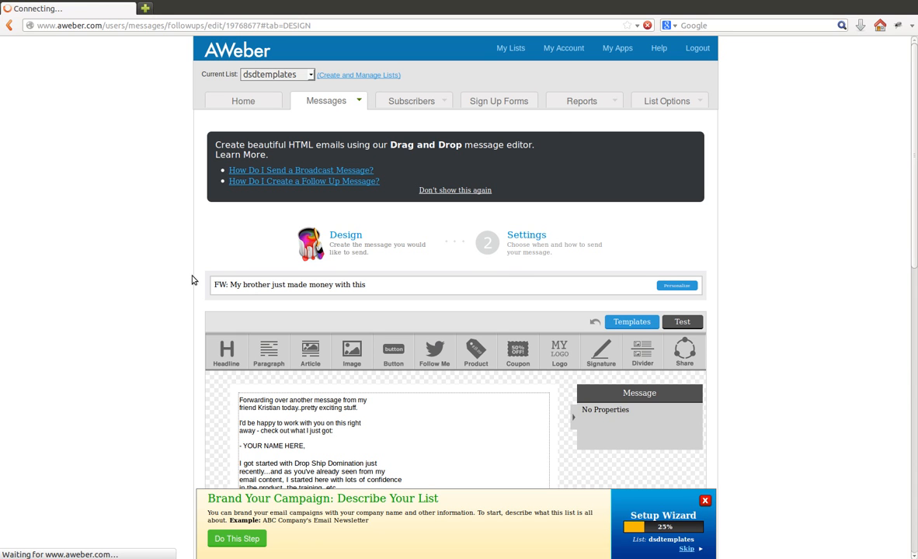
scroll(166, 285, down, 2)
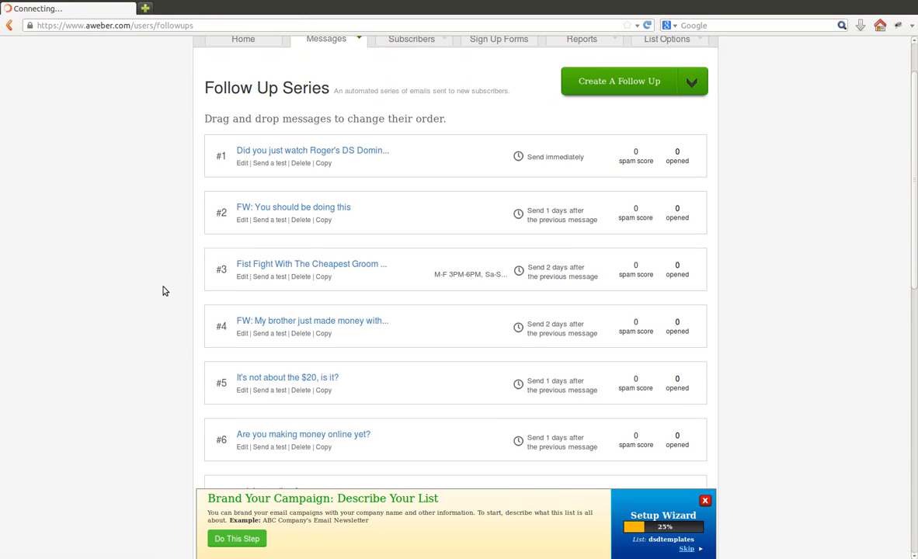
click(243, 391)
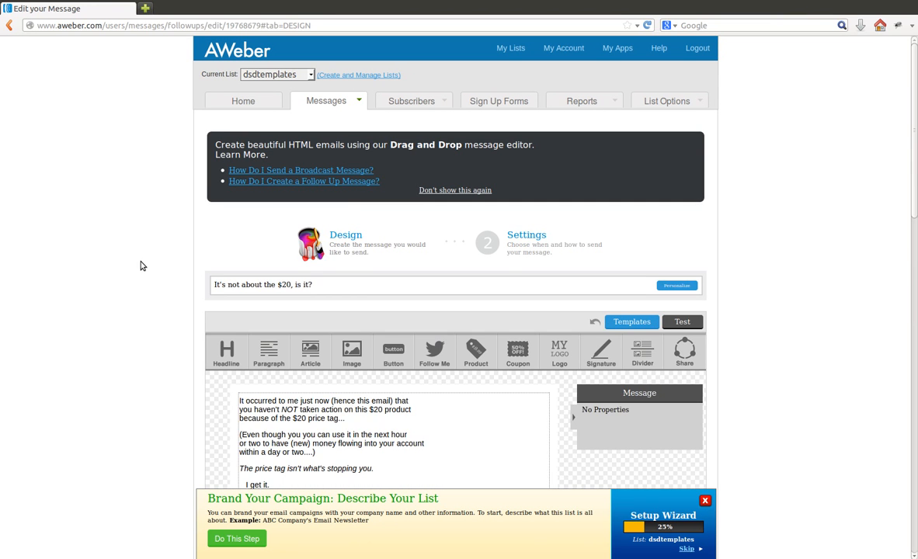
scroll(141, 267, down, 6)
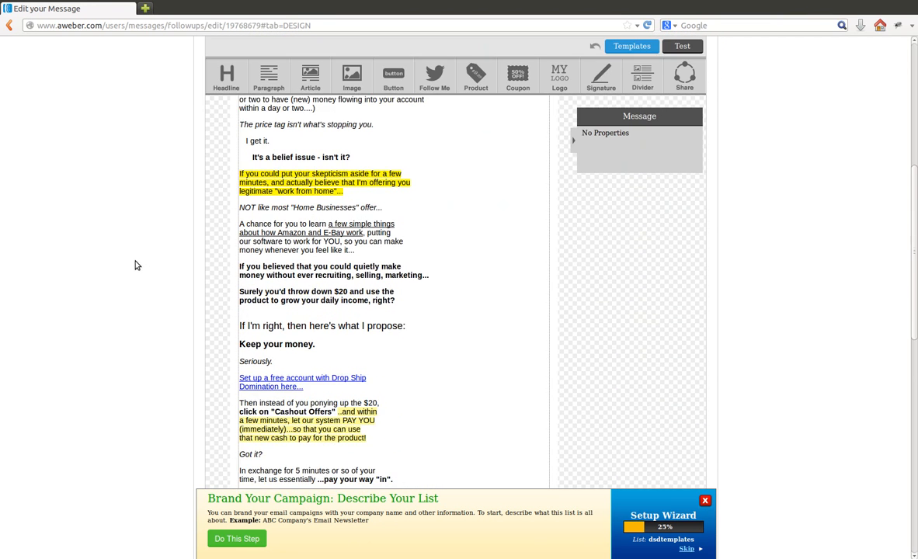
scroll(136, 266, down, 1)
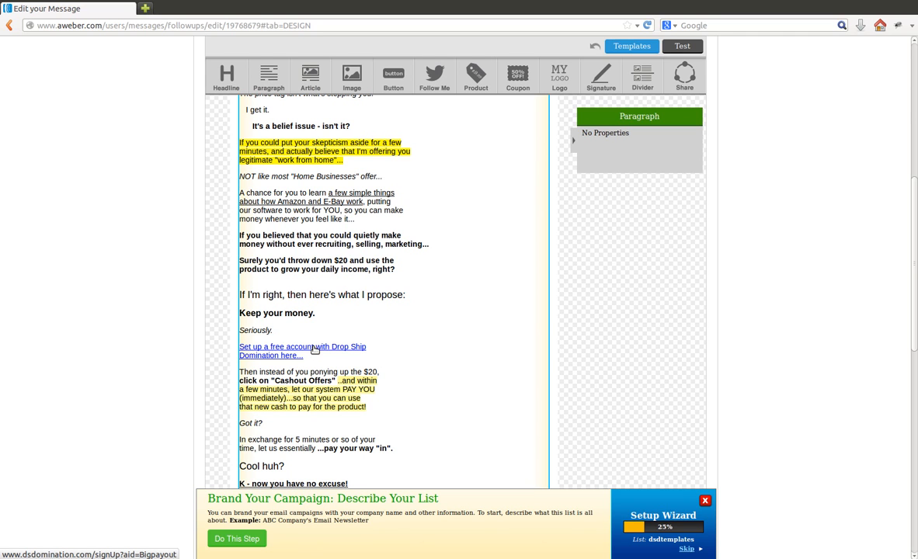
Step: Replace the aid value in the URL of the "Set up a free account with Drop Ship" link line with the user's own affiliate ID
click(314, 350)
drag(449, 370, 538, 368)
click(485, 368)
double_click(486, 369)
text(jerry)
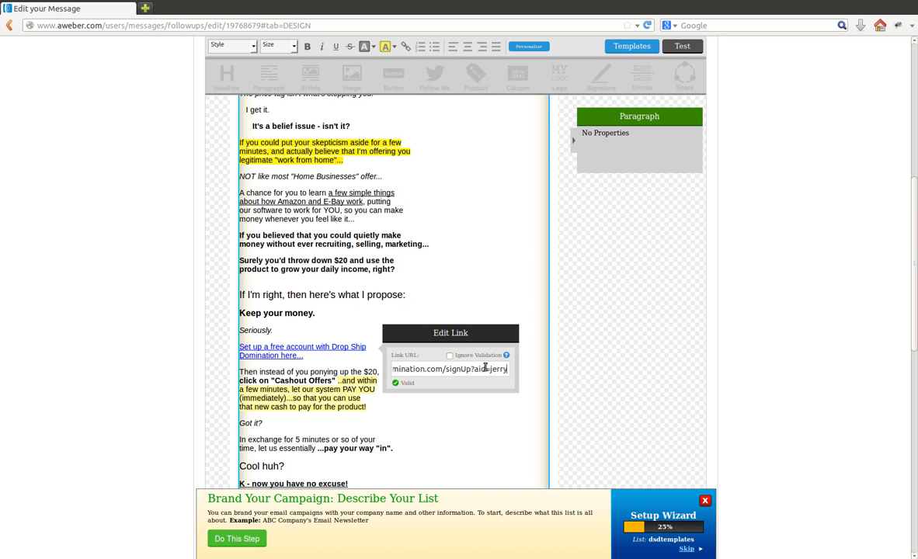
click(527, 371)
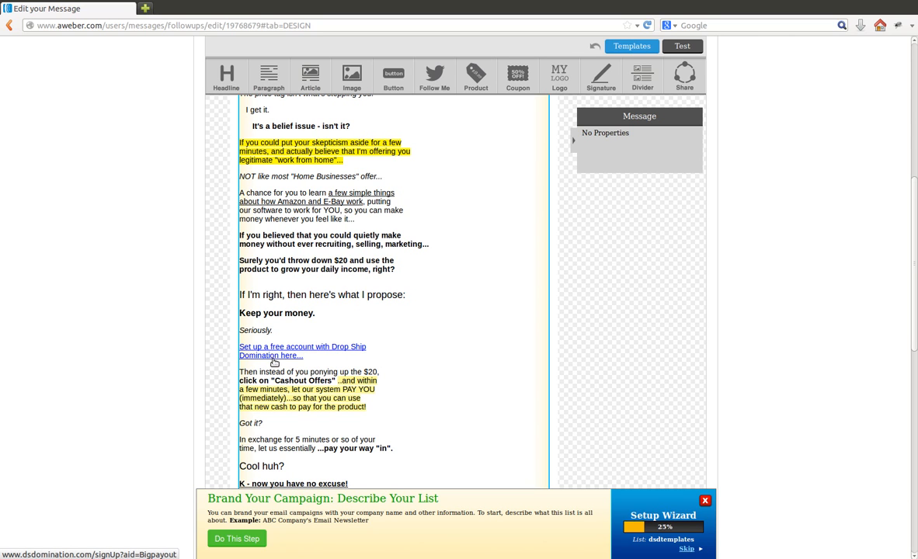
Step: Replace the aid value in the URL of the "Domination here..." link line with the user's own affiliate ID and save message #5
click(274, 355)
drag(392, 379, 465, 379)
double_click(425, 378)
text(jerry)
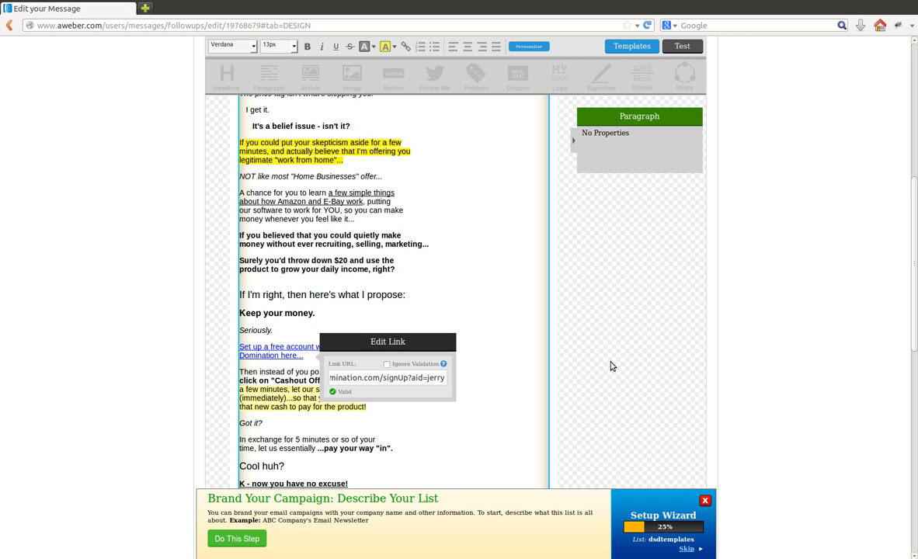
click(610, 366)
scroll(610, 368, down, 3)
scroll(411, 258, down, 5)
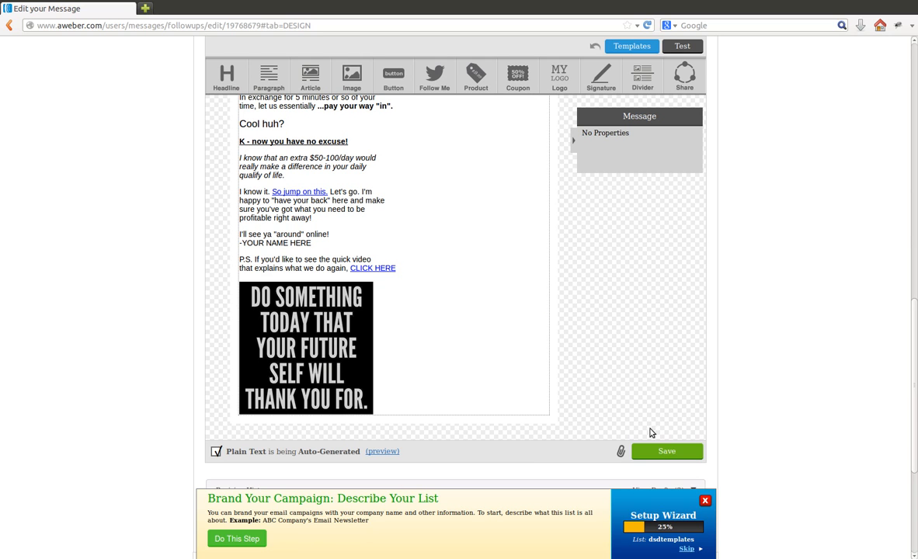
click(664, 451)
Step: Open the broadcast "$20 product + elbow grease = make money TODAY" for editing and look over its body for affiliate links and name placeholders
scroll(734, 369, up, 10)
scroll(743, 354, up, 4)
mouse_move(321, 102)
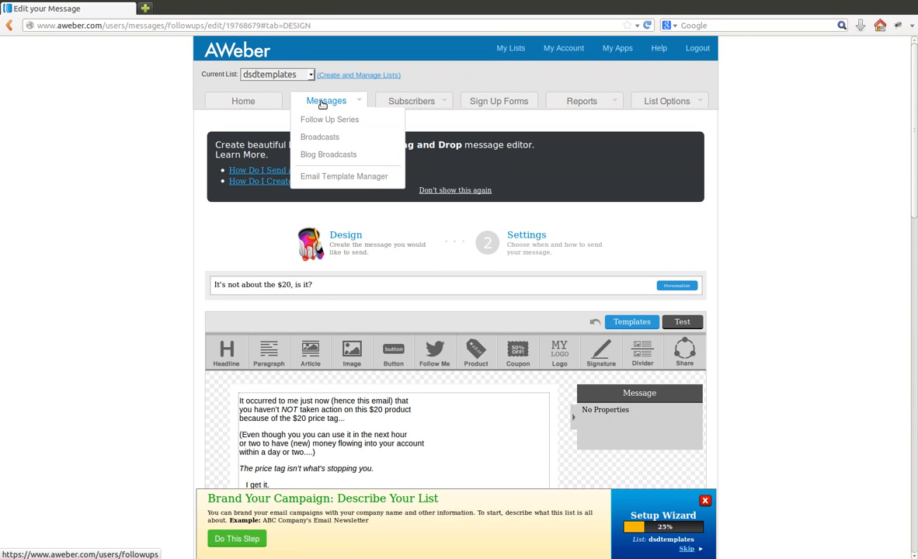
click(340, 138)
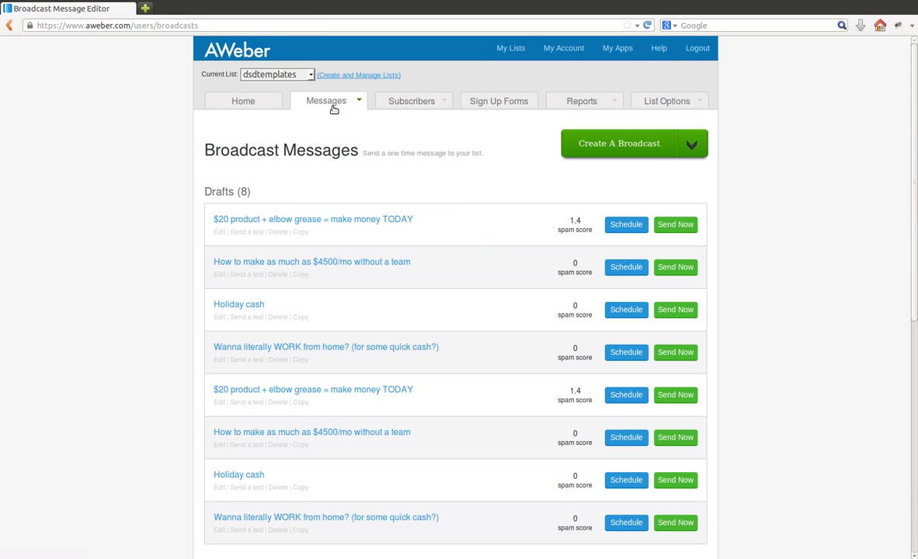
mouse_move(321, 104)
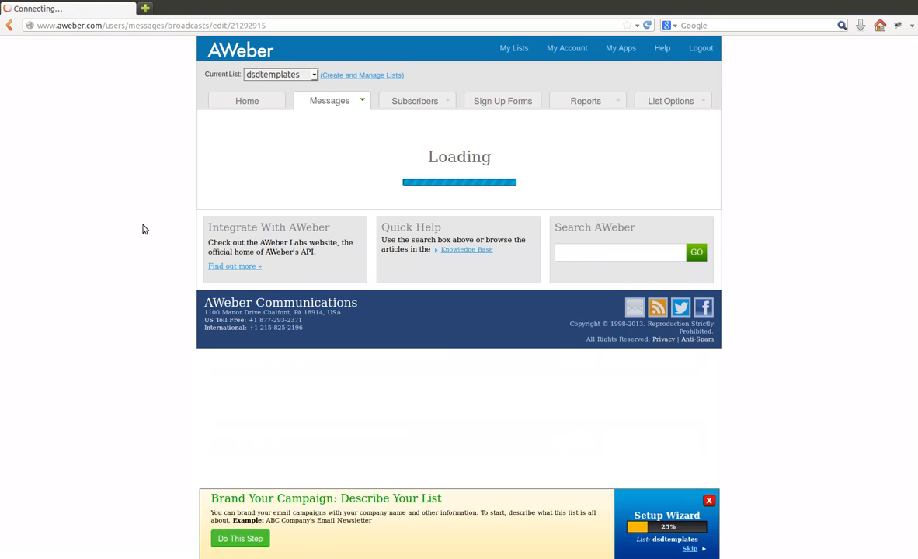
scroll(139, 225, down, 5)
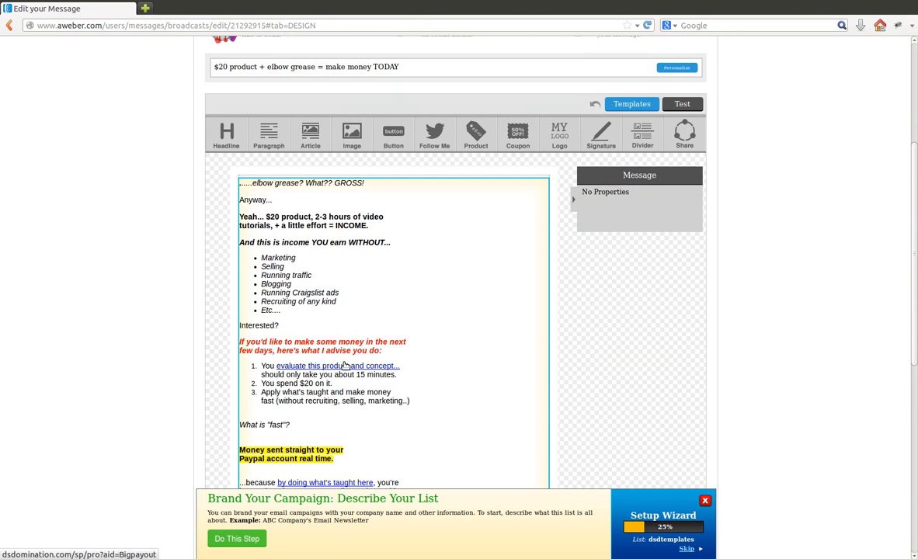
scroll(344, 365, down, 2)
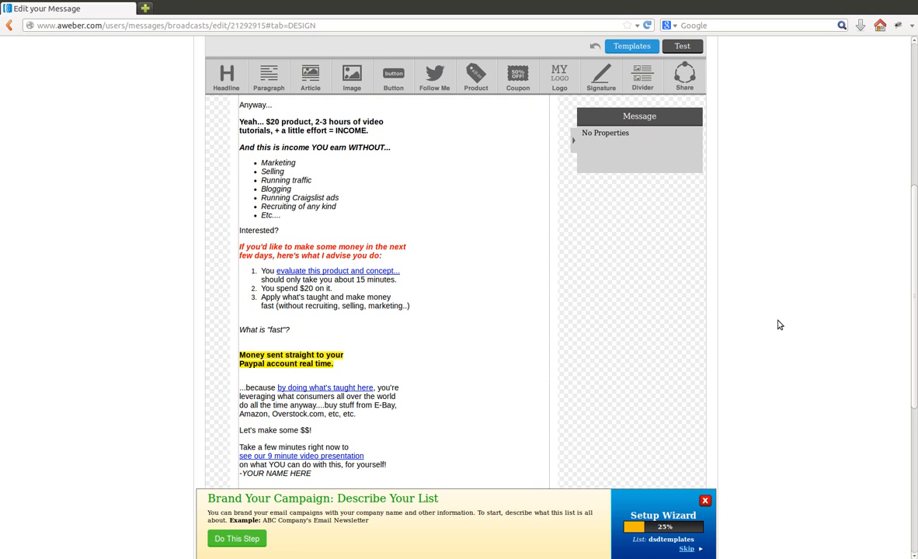
scroll(778, 324, up, 3)
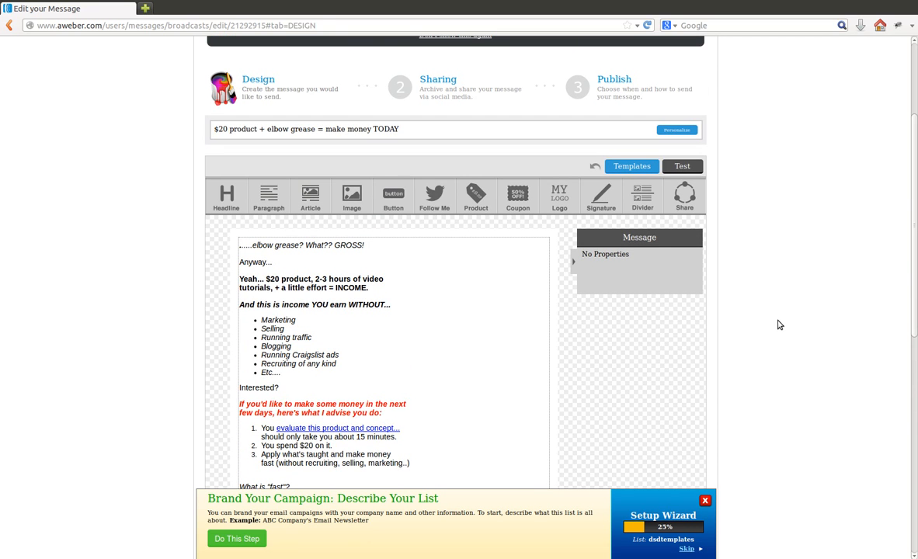
scroll(779, 324, up, 2)
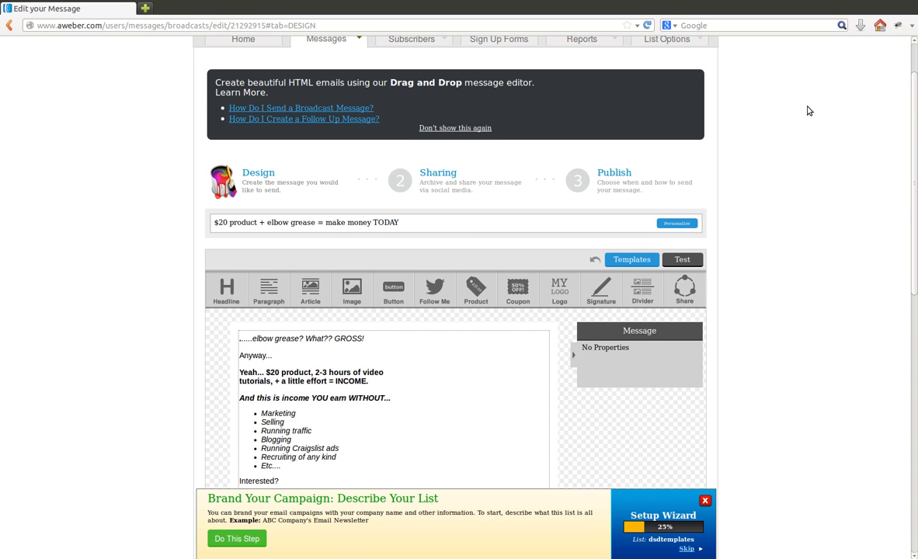
click(770, 6)
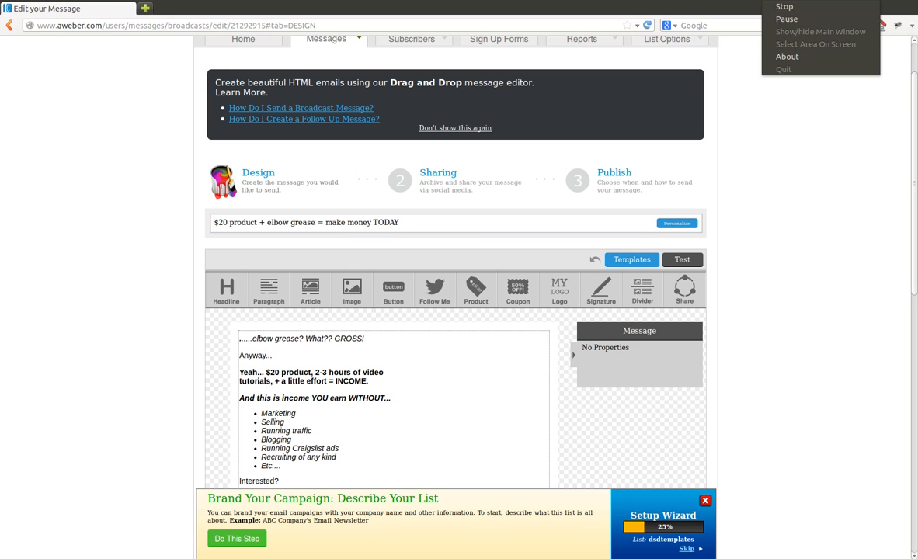